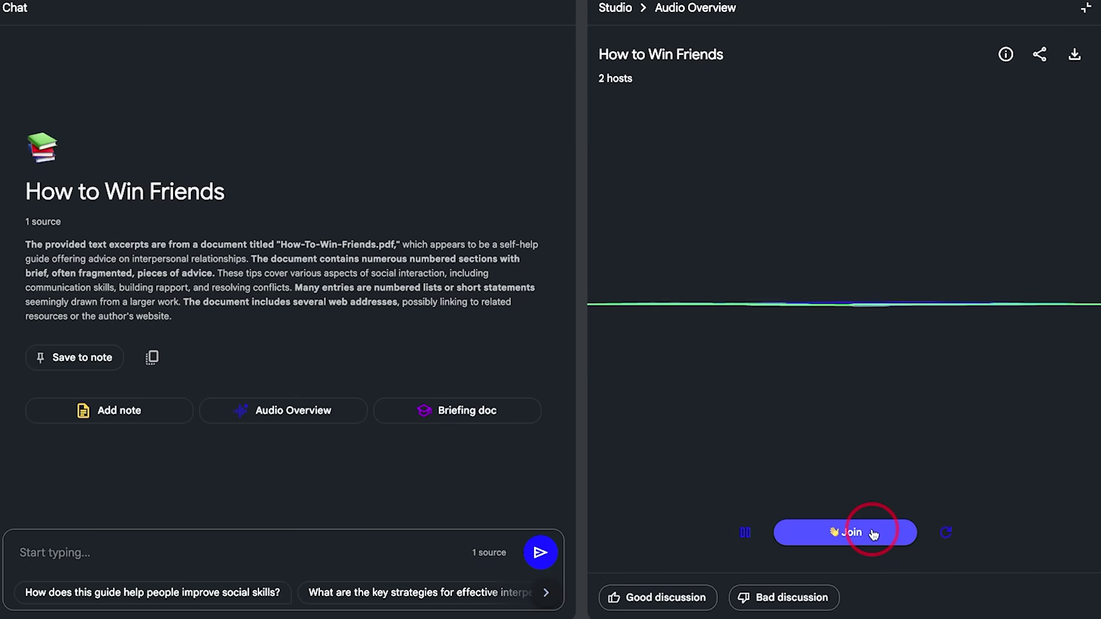
Join the How to Win Friends podcast hosts, then bring back the interactive Audio Overview view
{"action": "left_click", "coordinate": [874, 534]}
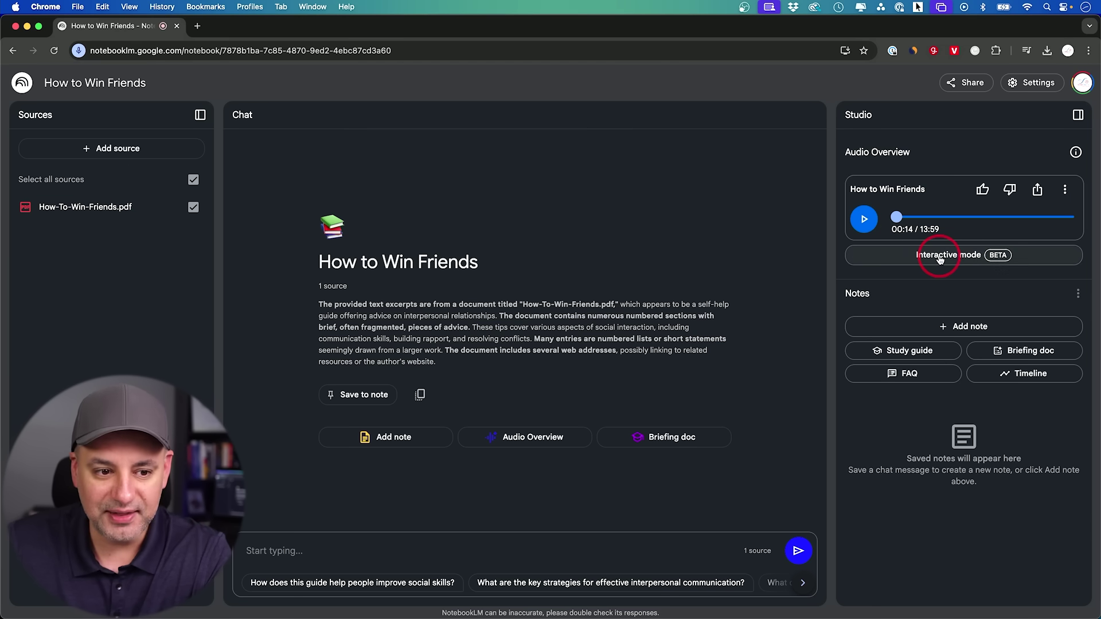
{"action": "left_click", "coordinate": [973, 259]}
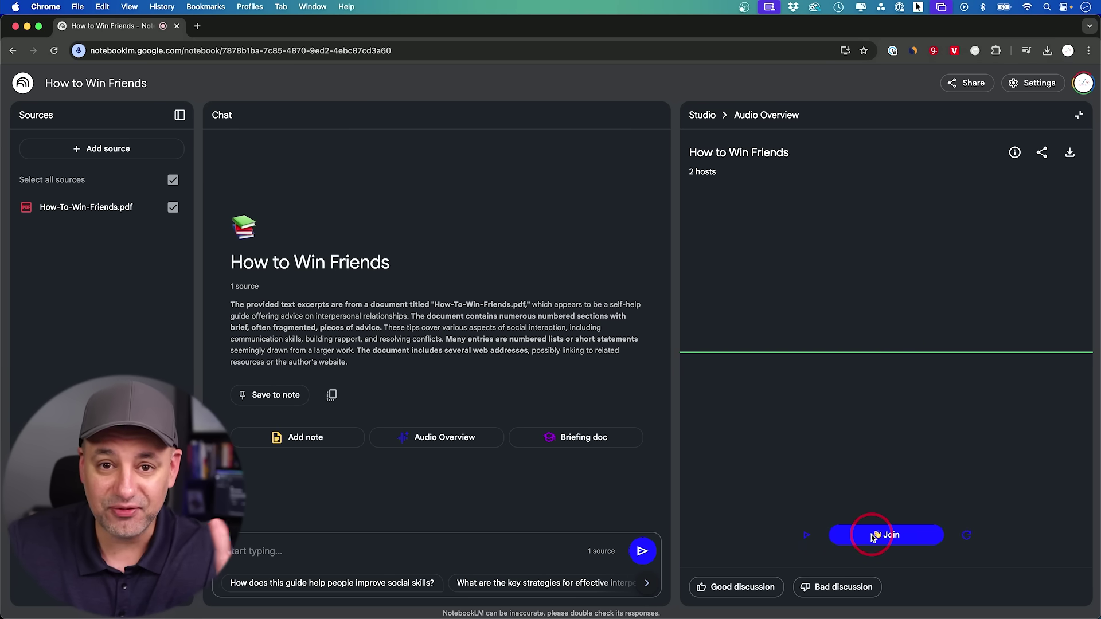
Play the How to Win Friends Audio Overview and join its two hosts' conversation
{"action": "left_click", "coordinate": [805, 536]}
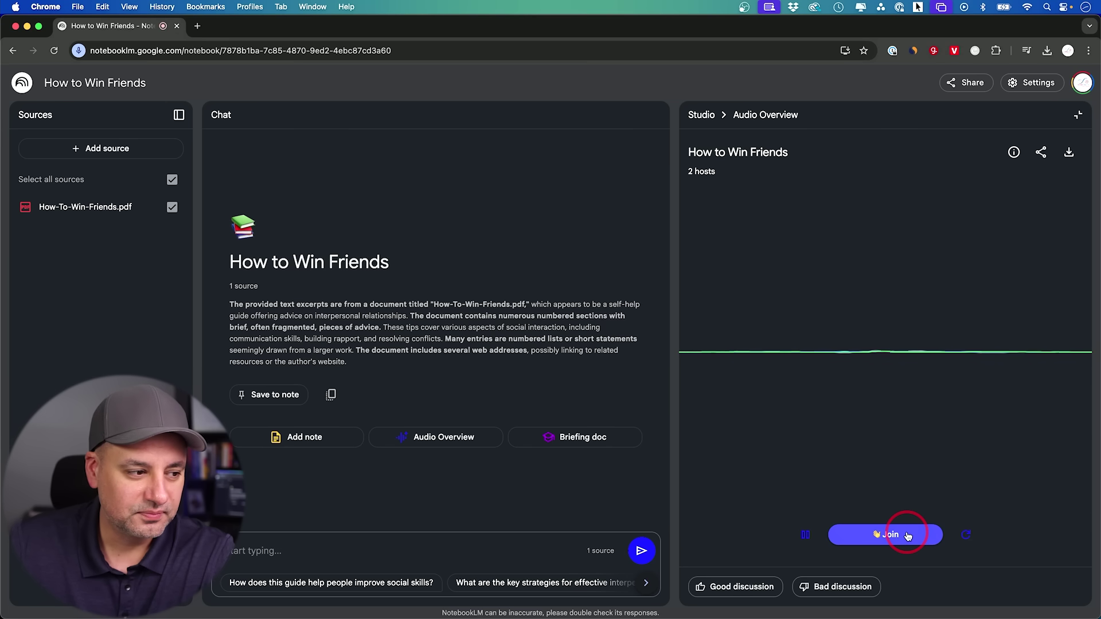
{"action": "left_click", "coordinate": [908, 535]}
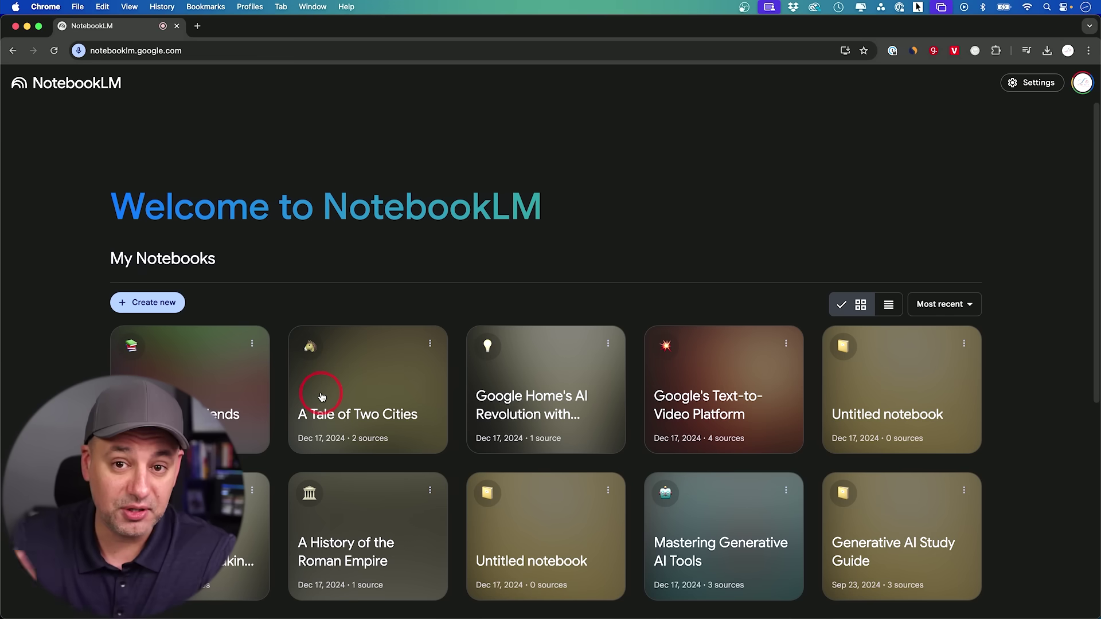
Start a new untitled notebook from the My Notebooks home page
{"action": "left_click", "coordinate": [162, 309]}
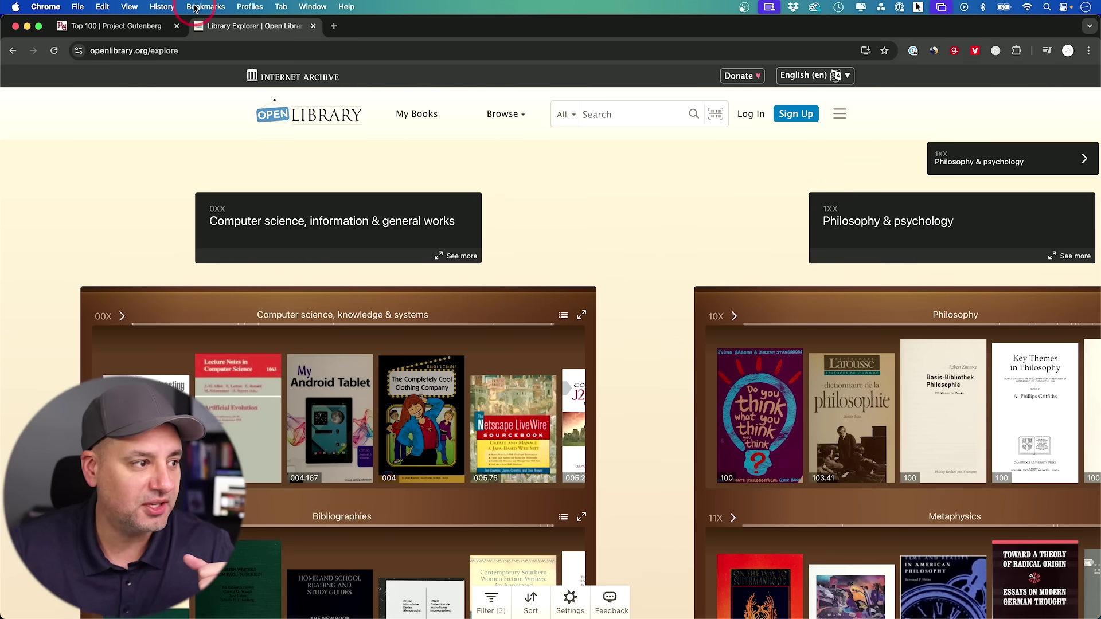
Bring up the Project Gutenberg HTML edition of ebook 98 (pg98) and select its web address
{"action": "key", "text": "ctrl+shift+Tab"}
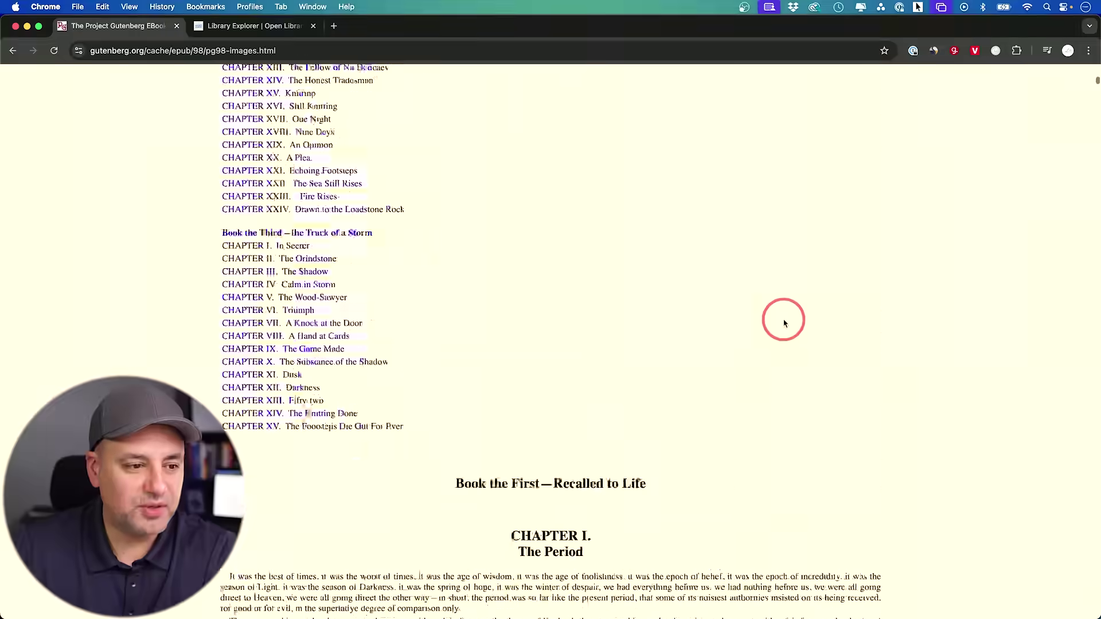
{"action": "scroll", "coordinate": [782, 319], "scroll_direction": "down", "scroll_amount": 15}
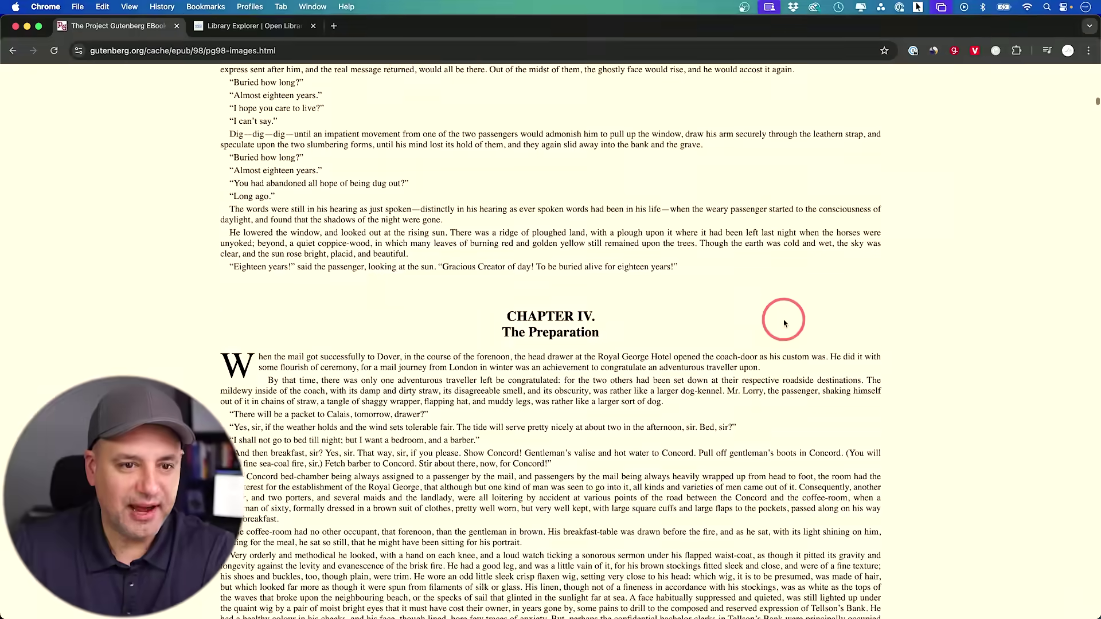
{"action": "scroll", "coordinate": [782, 320], "scroll_direction": "down", "scroll_amount": 20}
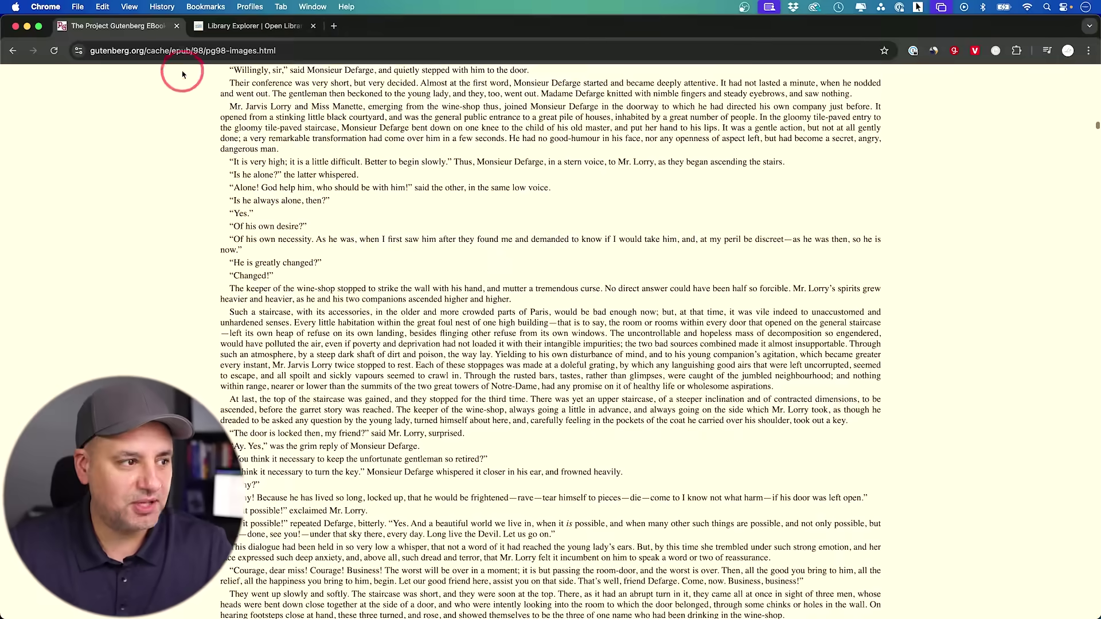
{"action": "left_click", "coordinate": [246, 50]}
{"action": "key", "text": "super+c"}
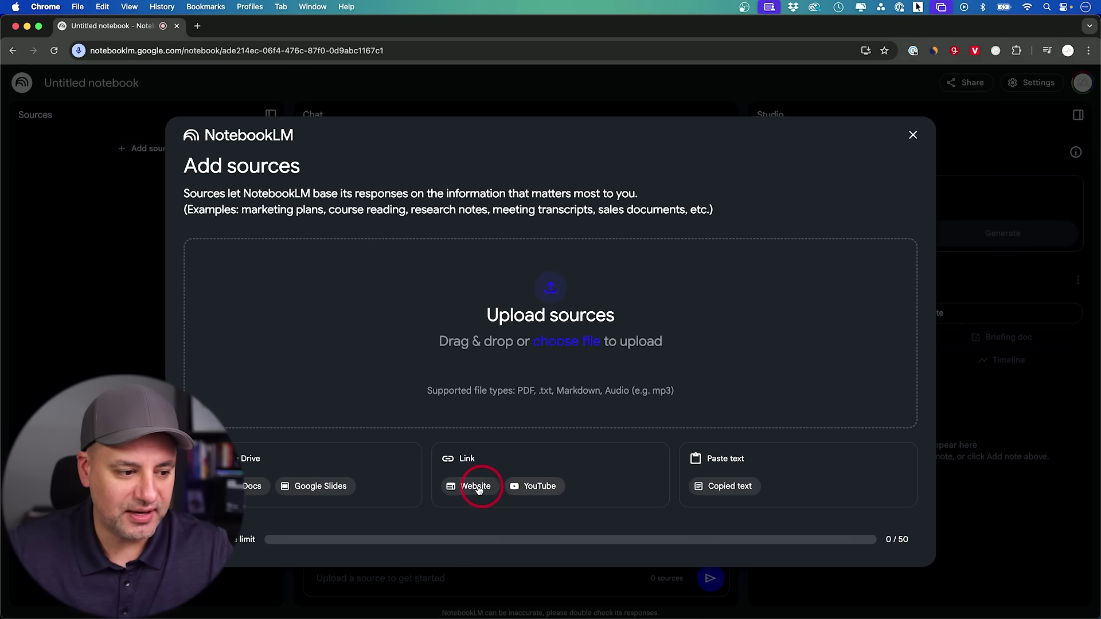
Add the pasted Gutenberg pg98 page address as a Website source
{"action": "left_click", "coordinate": [467, 484]}
{"action": "left_click", "coordinate": [508, 268]}
{"action": "key", "text": "super+v"}
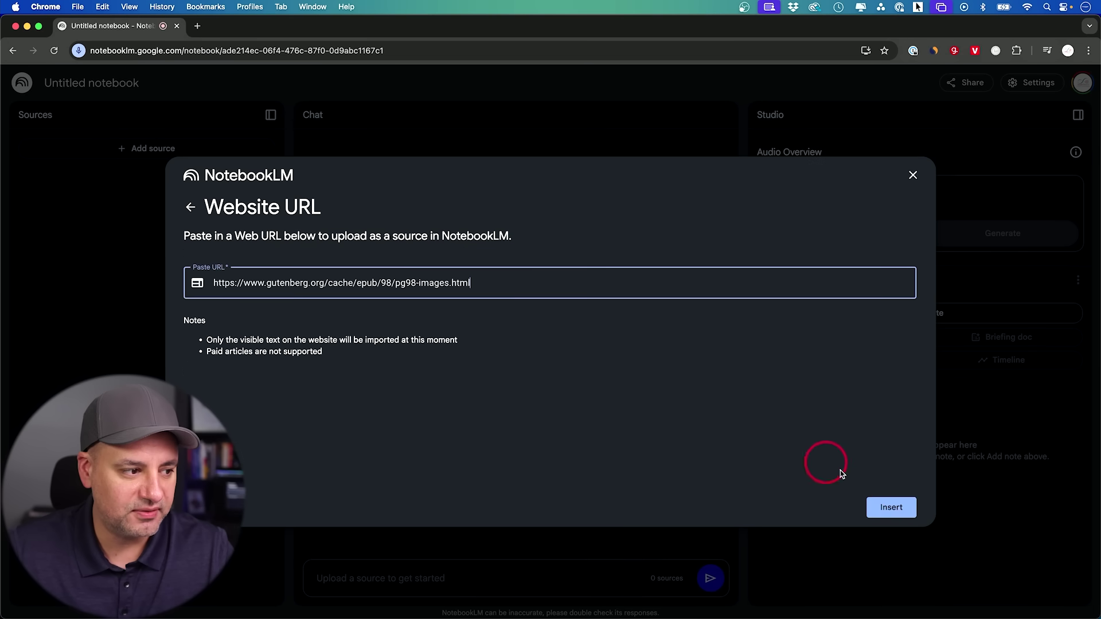
{"action": "left_click", "coordinate": [891, 506]}
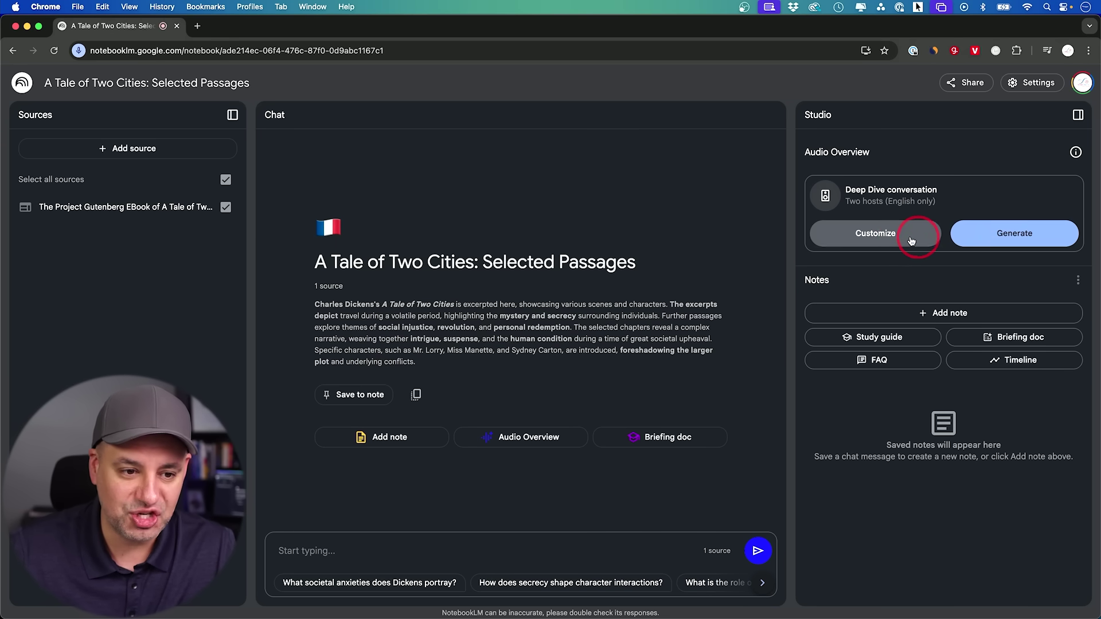
Leave the Customize options unchanged and generate the 15:47 Tale of Two Cities Audio Overview
{"action": "left_click", "coordinate": [888, 235]}
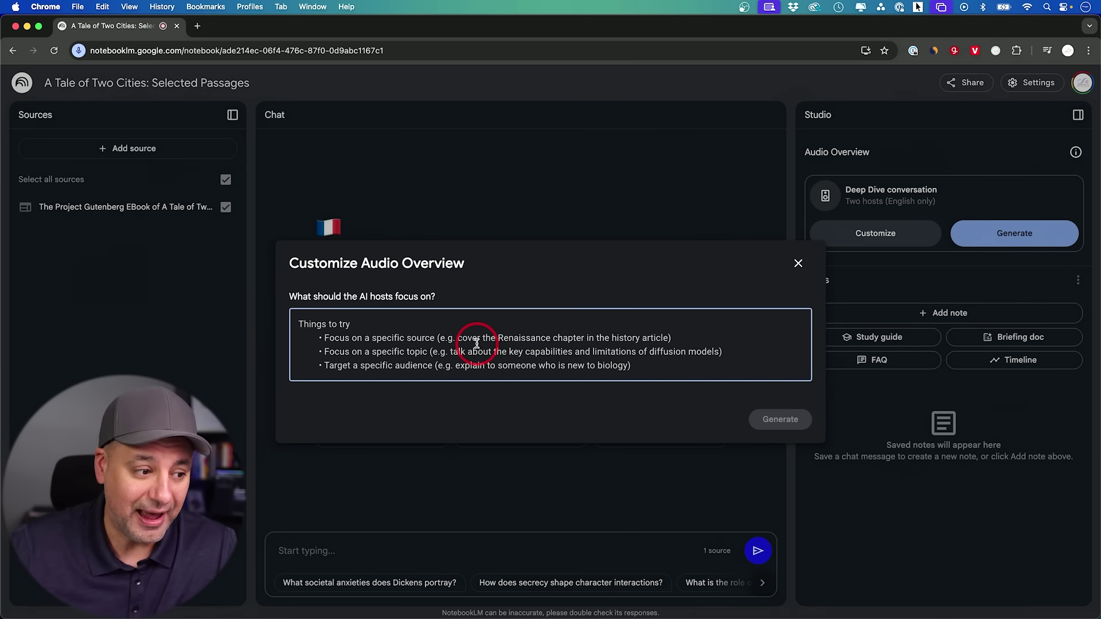
{"action": "left_click", "coordinate": [796, 264]}
{"action": "left_click", "coordinate": [1002, 234]}
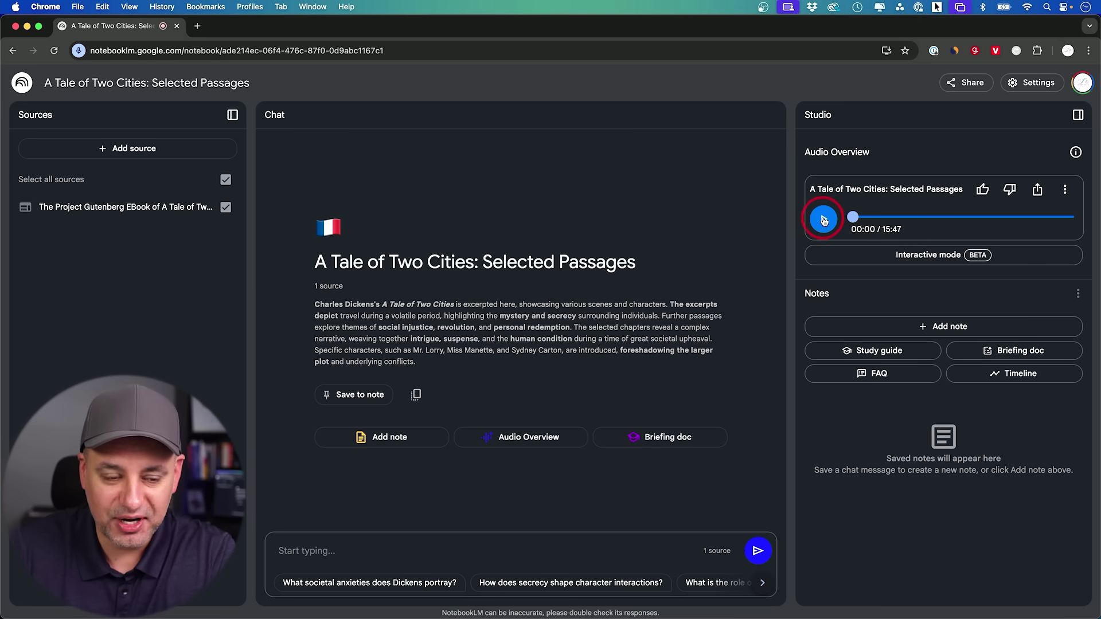
Switch the Tale of Two Cities podcast to interactive mode, play it, and join the two hosts
{"action": "left_click", "coordinate": [915, 256]}
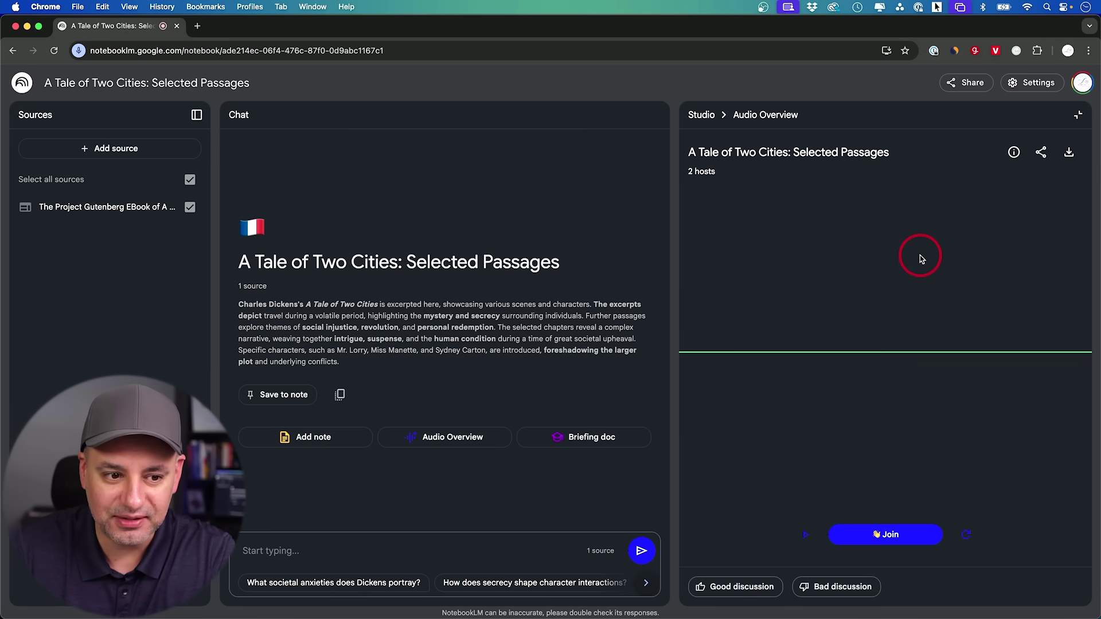
{"action": "left_click", "coordinate": [805, 536]}
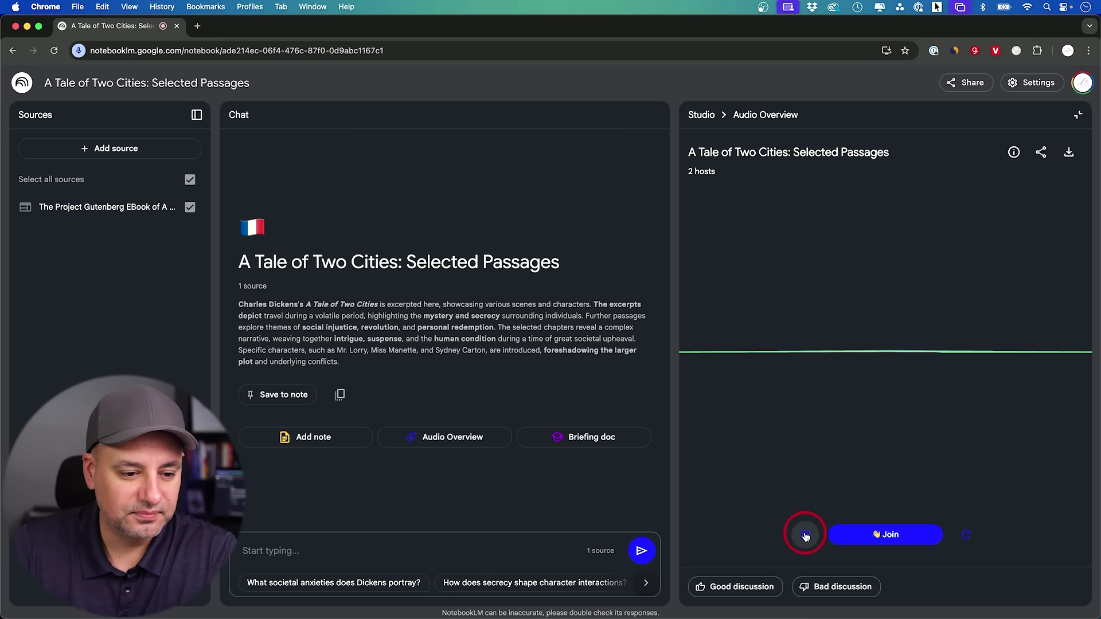
{"action": "left_click", "coordinate": [899, 534]}
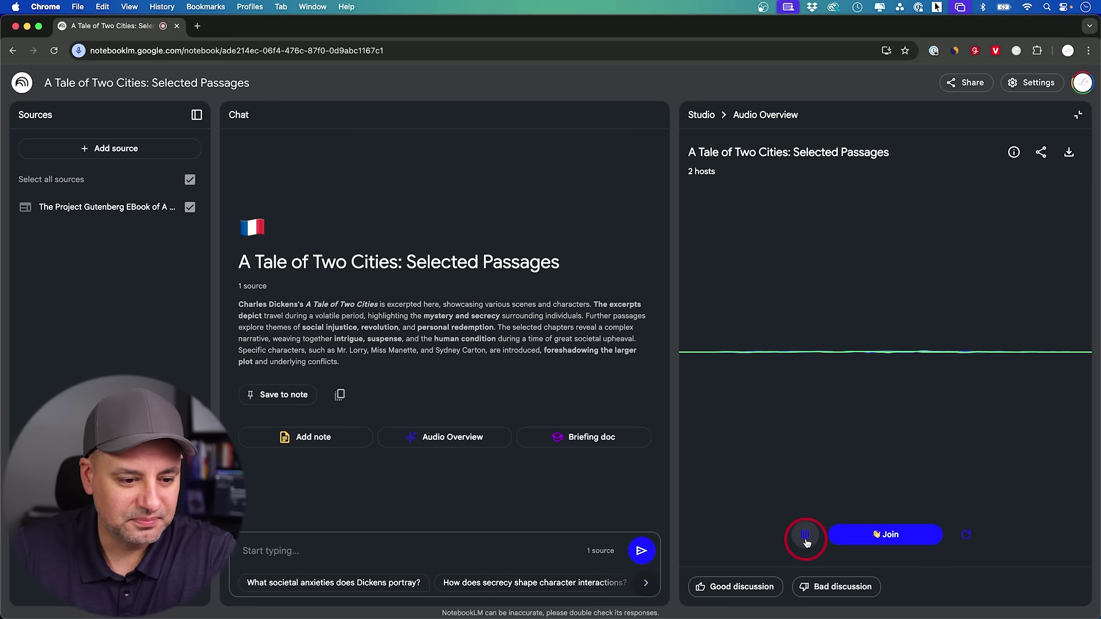
{"action": "left_click", "coordinate": [863, 537]}
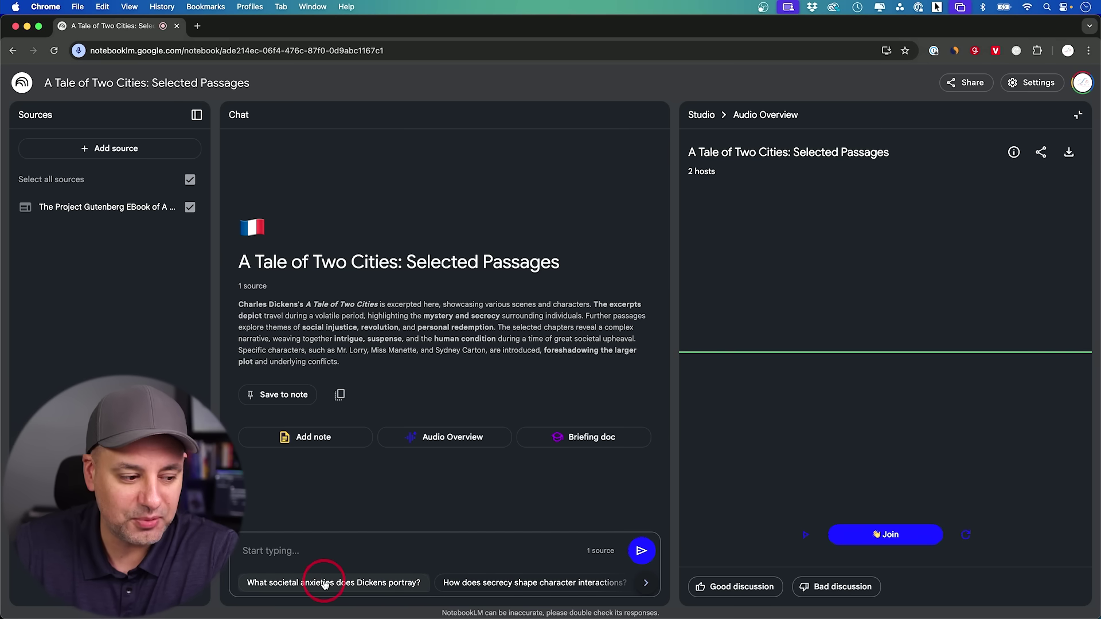
Reveal more suggested questions, such as the role of revolution in the novel
{"action": "left_click", "coordinate": [645, 582]}
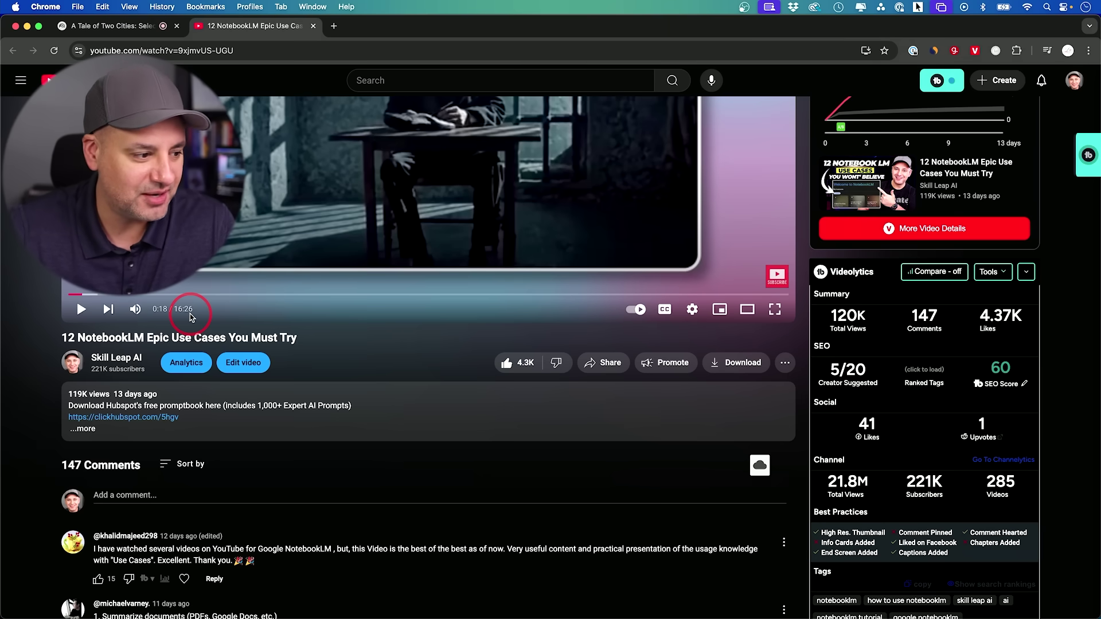
Select the web address of the '12 NotebookLM Epic Use Cases You Must Try' video page
{"action": "left_click", "coordinate": [233, 51]}
{"action": "key", "text": "super+c"}
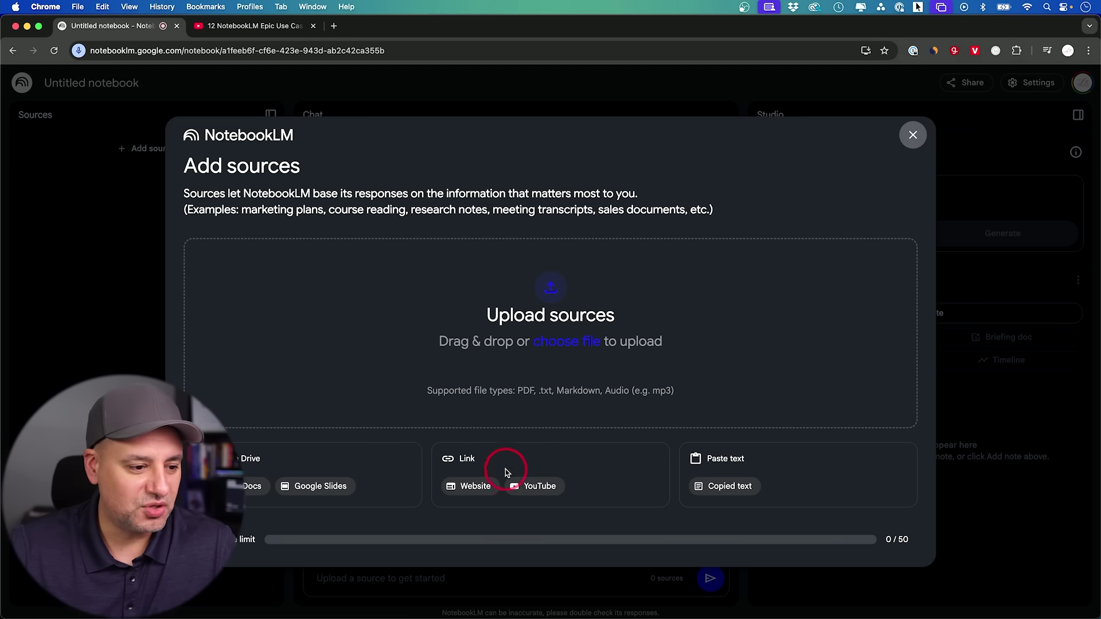
Insert the copied video URL as a YouTube source and generate a 13:33 Audio Overview of it
{"action": "left_click", "coordinate": [543, 491]}
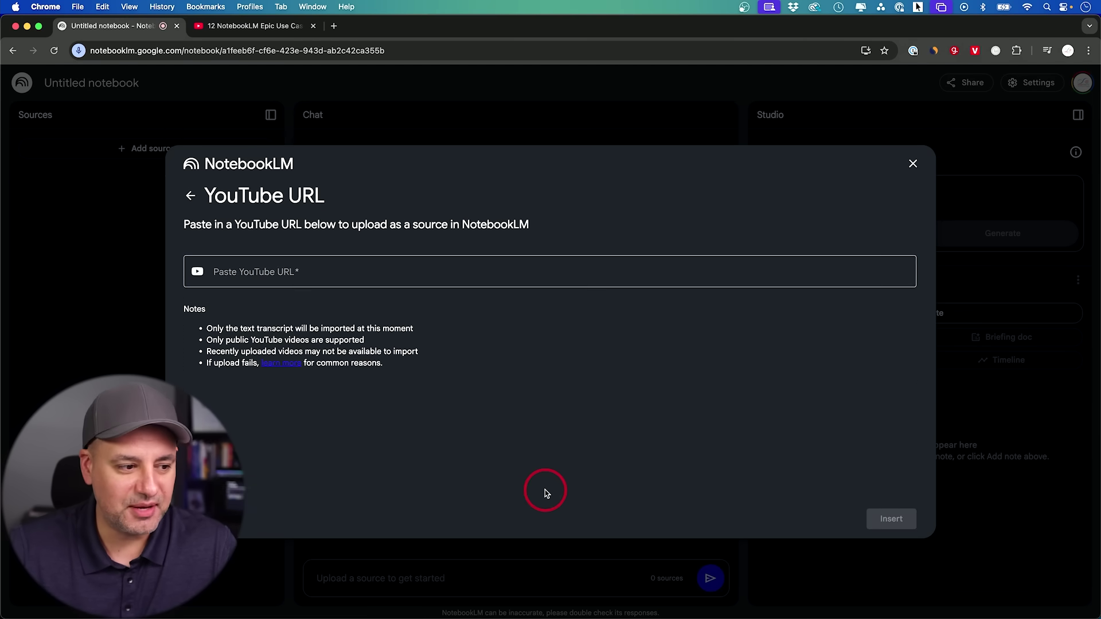
{"action": "left_click", "coordinate": [308, 267]}
{"action": "key", "text": "super+v"}
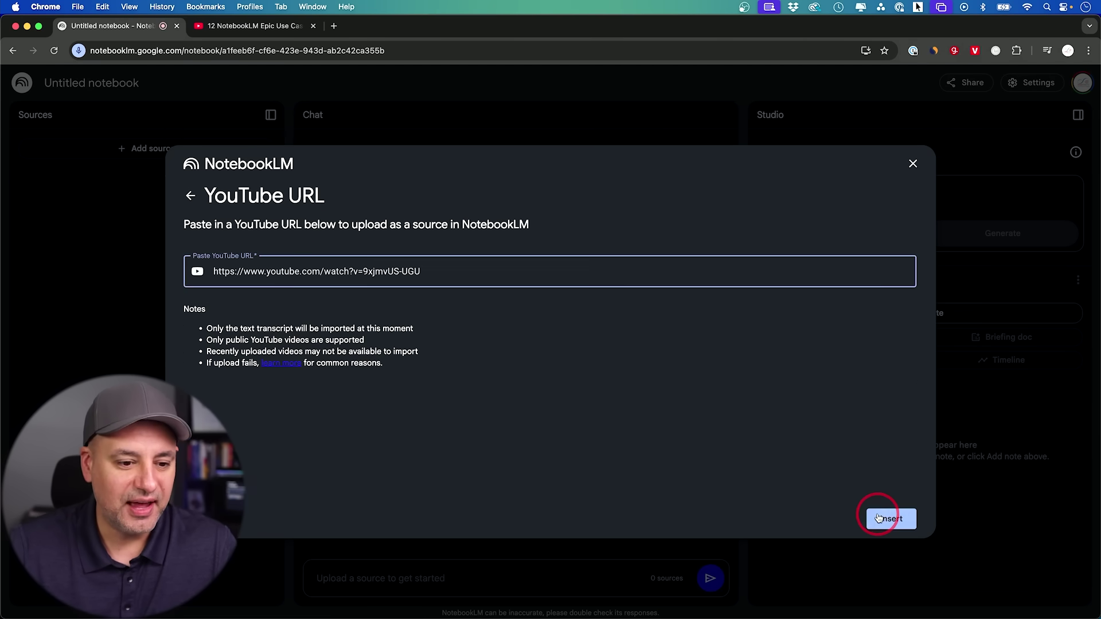
{"action": "left_click", "coordinate": [888, 519]}
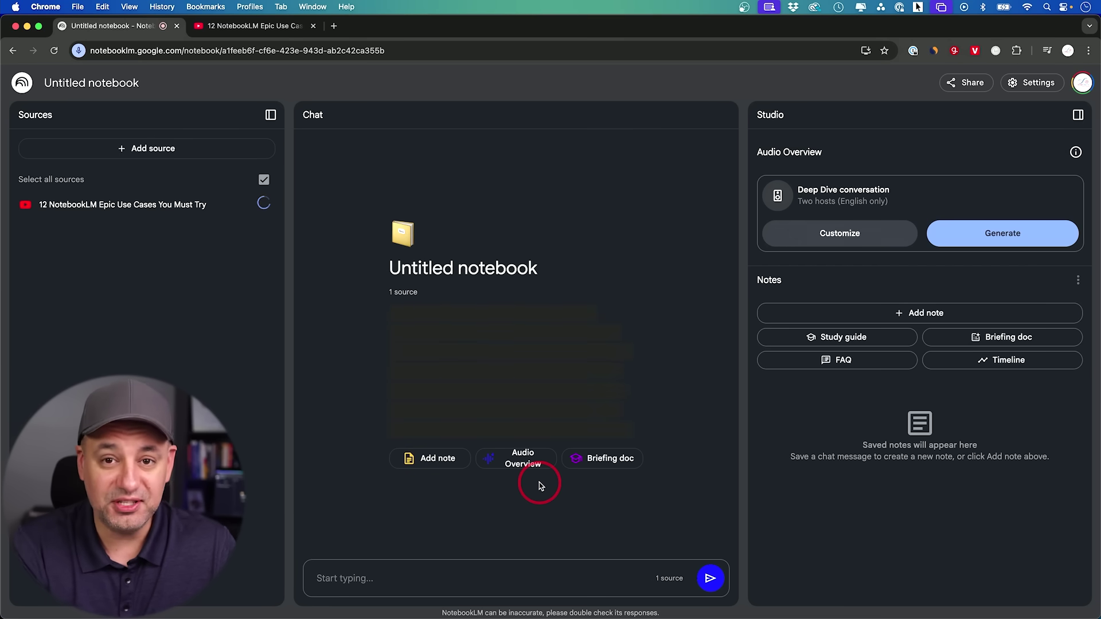
{"action": "left_click", "coordinate": [929, 232]}
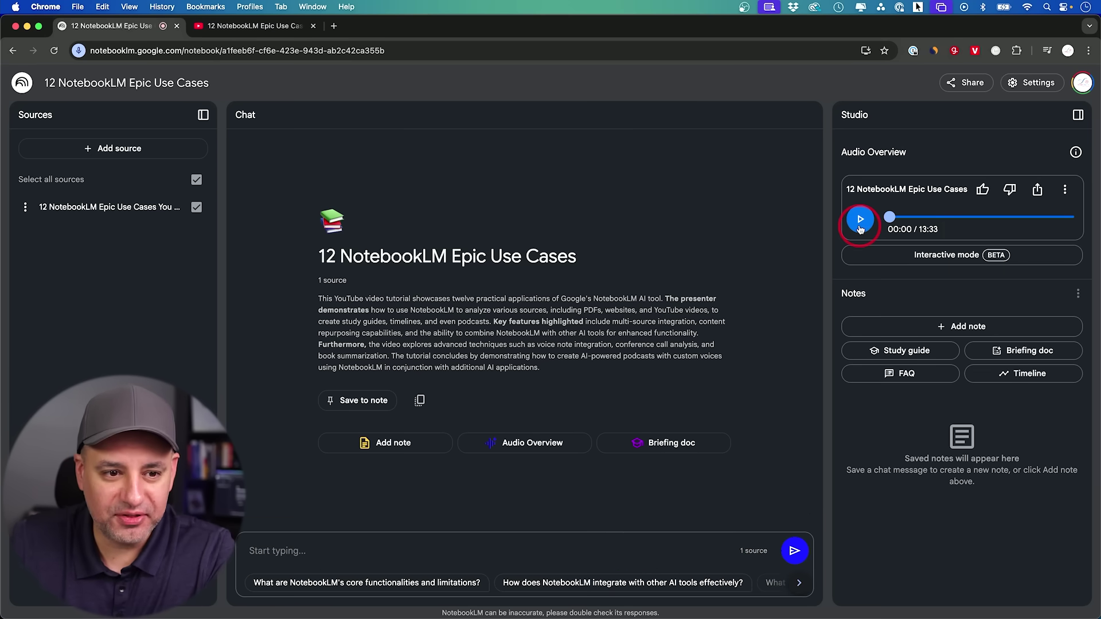
{"action": "left_click", "coordinate": [1065, 192]}
Turn on public access for the 12 NotebookLM Epic Use Cases audio overview and copy its share link
{"action": "mouse_move", "coordinate": [1035, 221]}
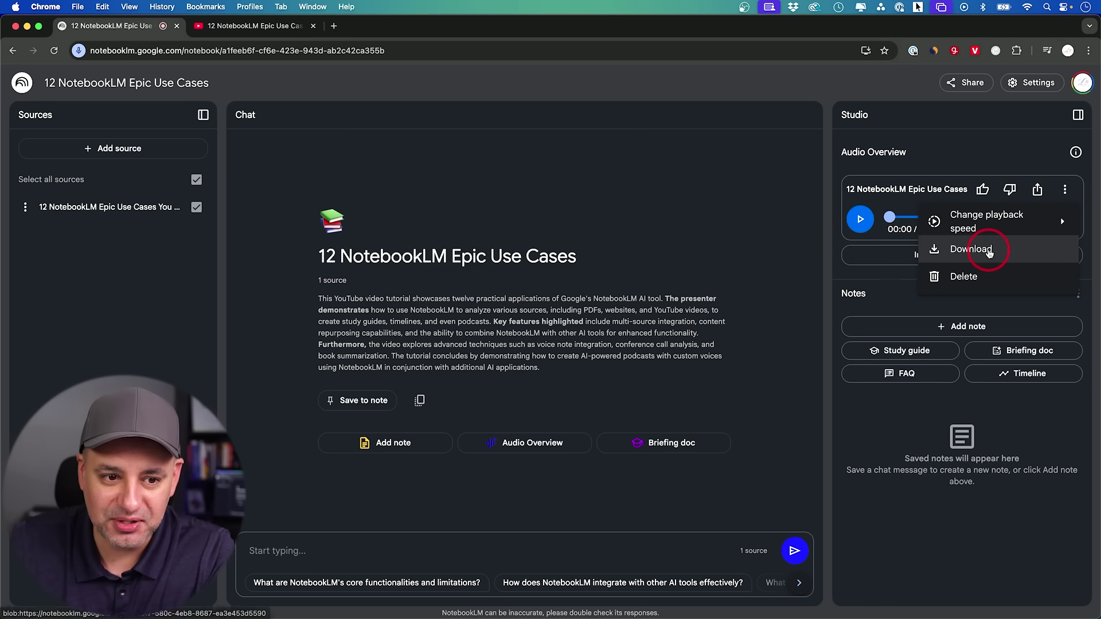
{"action": "left_click", "coordinate": [1037, 191]}
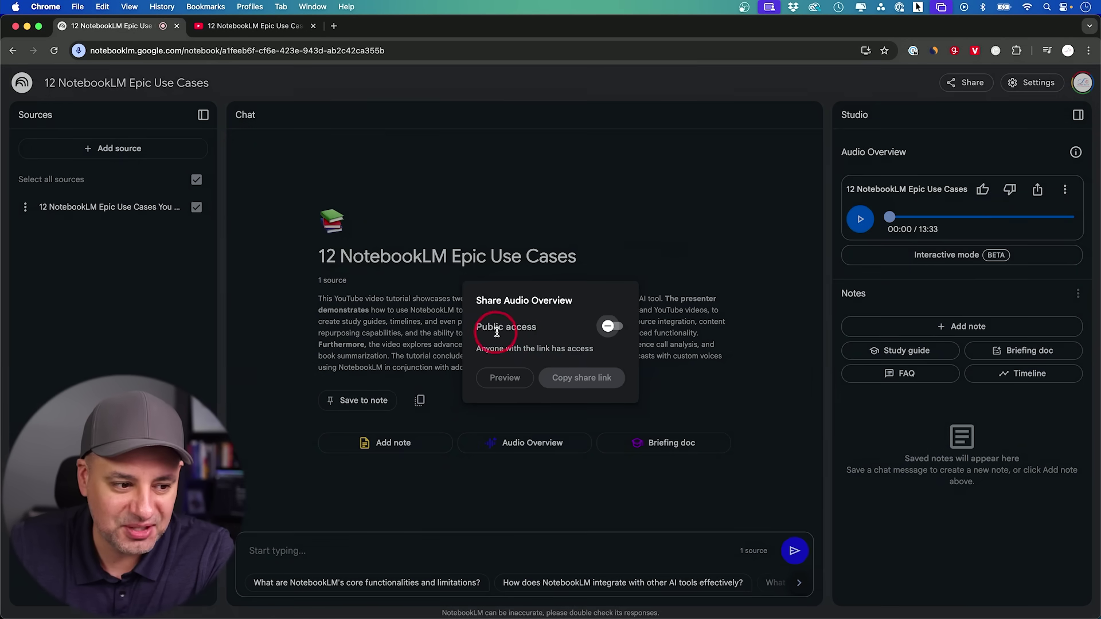
{"action": "left_click", "coordinate": [609, 329]}
{"action": "left_click", "coordinate": [580, 378]}
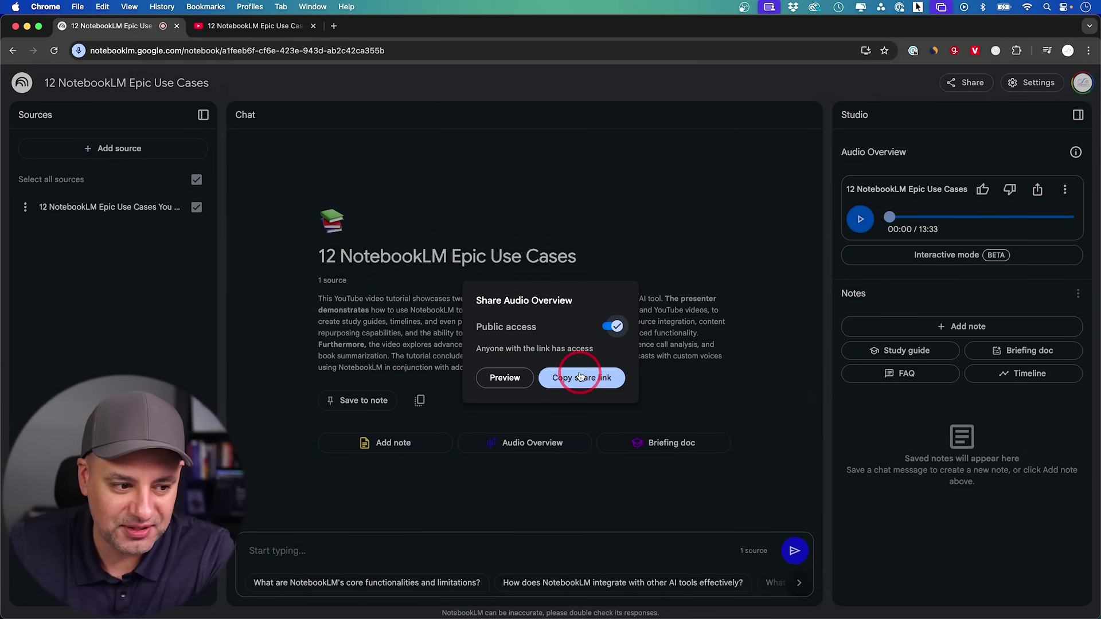
Load the copied share link in a new tab to check the shared audio page, then close it
{"action": "left_click", "coordinate": [338, 28]}
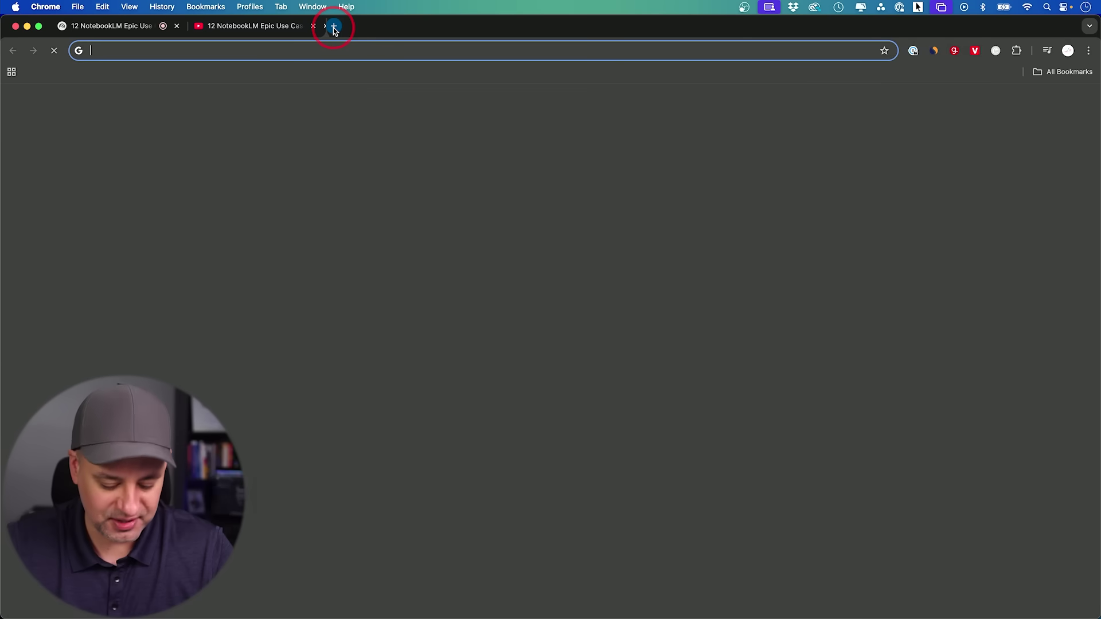
{"action": "key", "text": "super+v"}
{"action": "key", "text": "Return"}
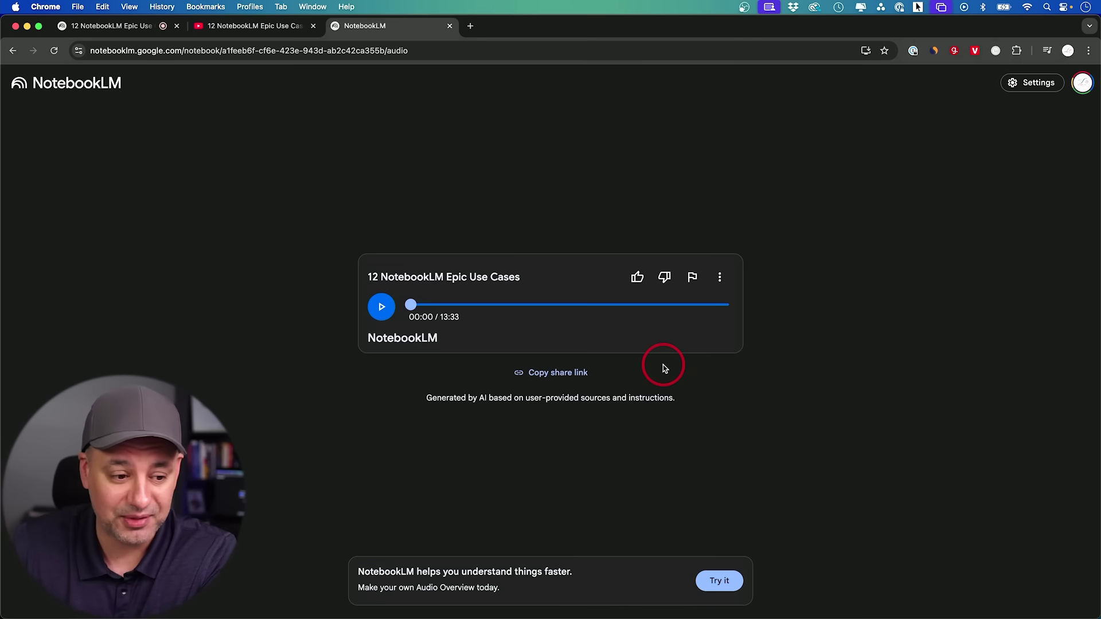
{"action": "key", "text": "super+w"}
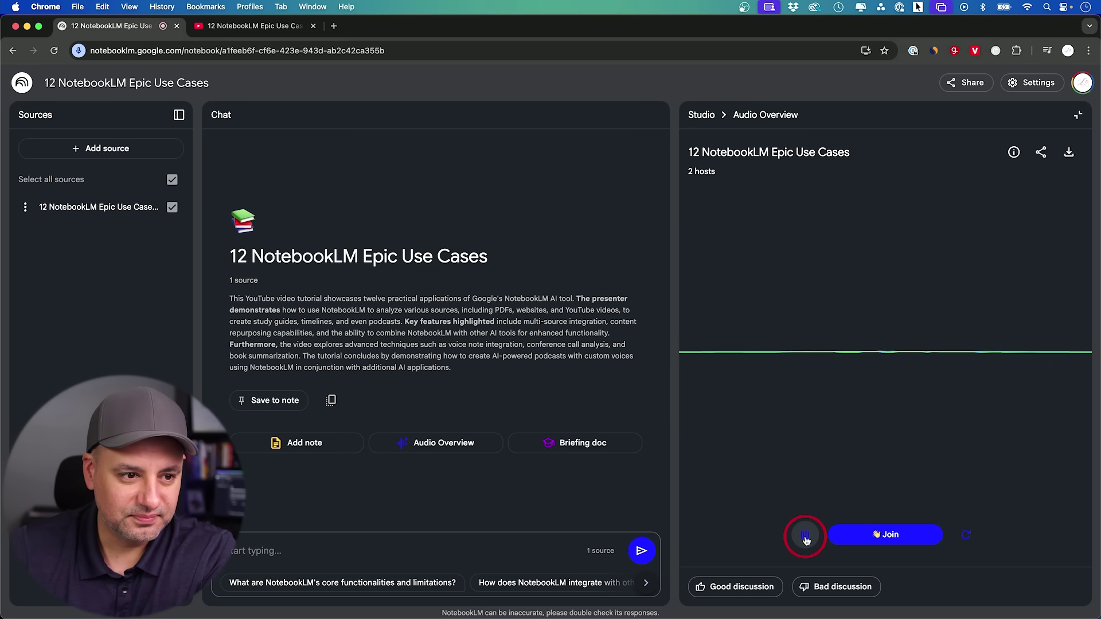
Pause and resume the Epic Use Cases conversation, then join the two hosts as a participant
{"action": "left_click", "coordinate": [806, 539]}
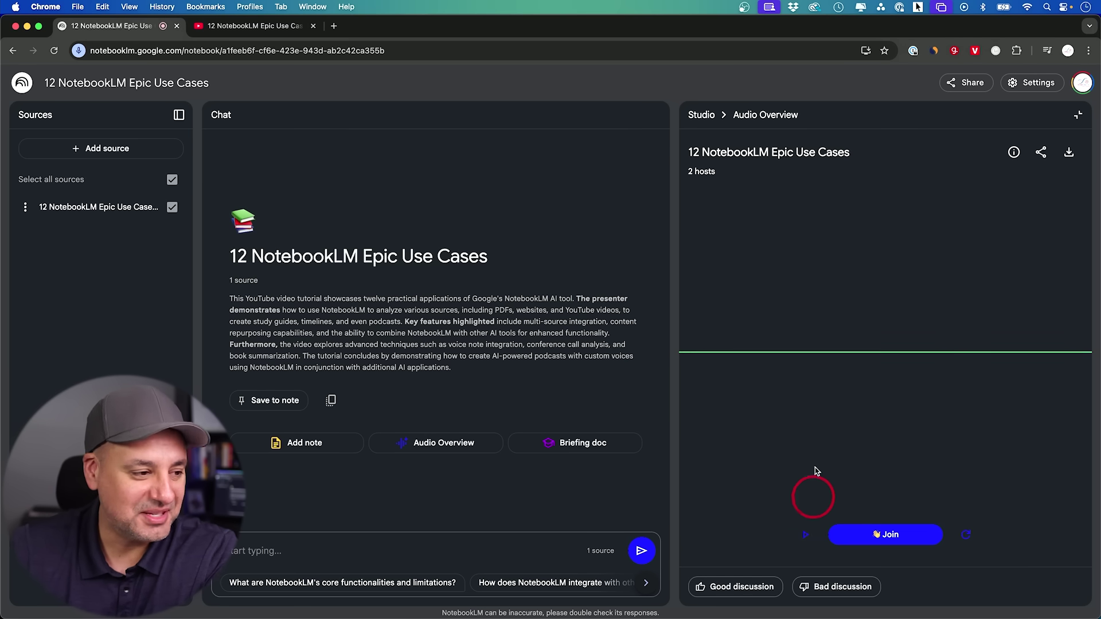
{"action": "left_click", "coordinate": [812, 536]}
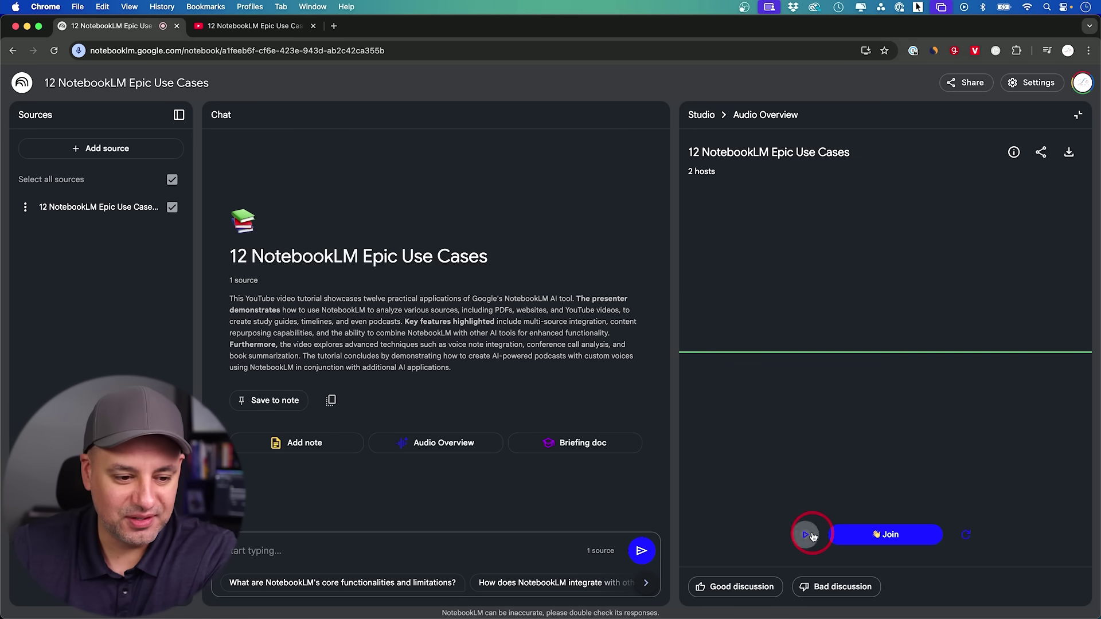
{"action": "left_click", "coordinate": [886, 535]}
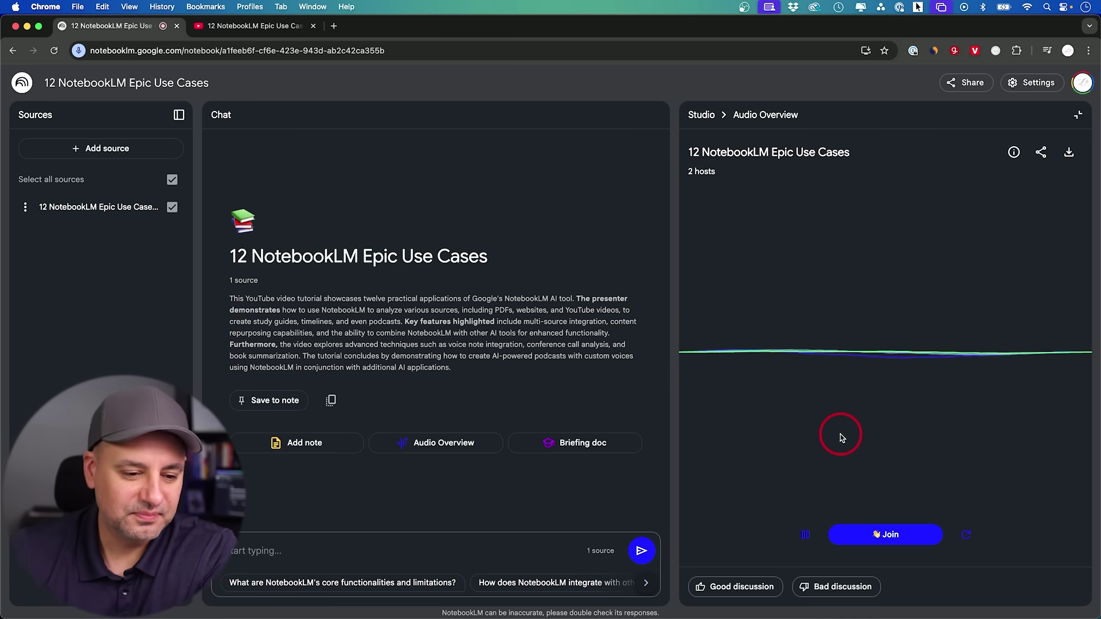
Pause the epic use cases audio conversation
{"action": "left_click", "coordinate": [805, 536]}
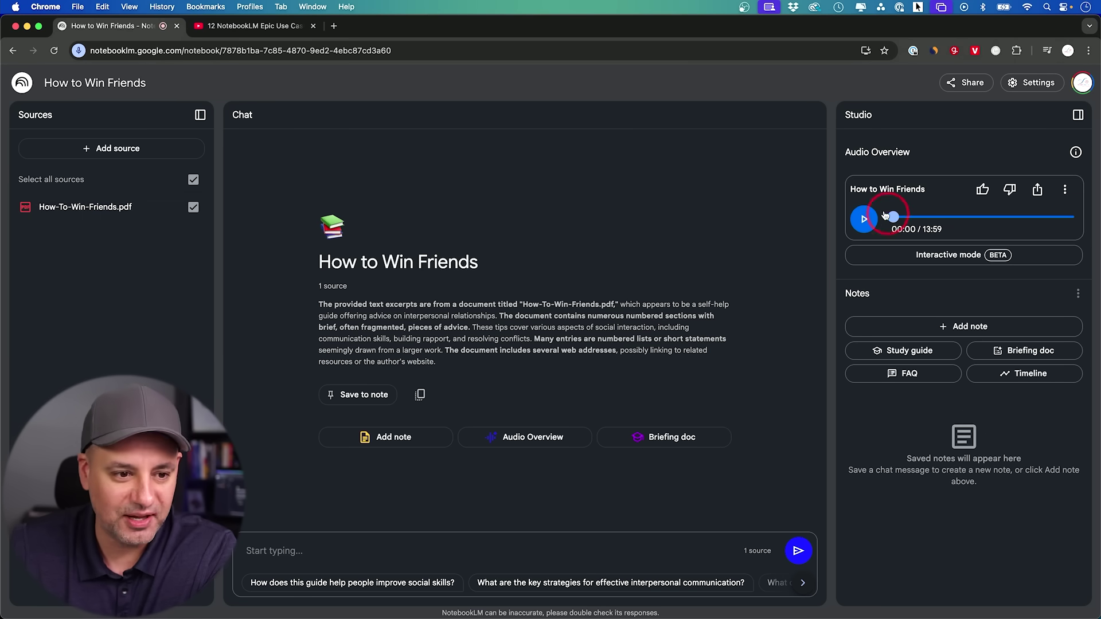
Play the How to Win Friends audio overview in interactive mode, join the hosts, and view the interactive-feature notes
{"action": "left_click", "coordinate": [958, 256]}
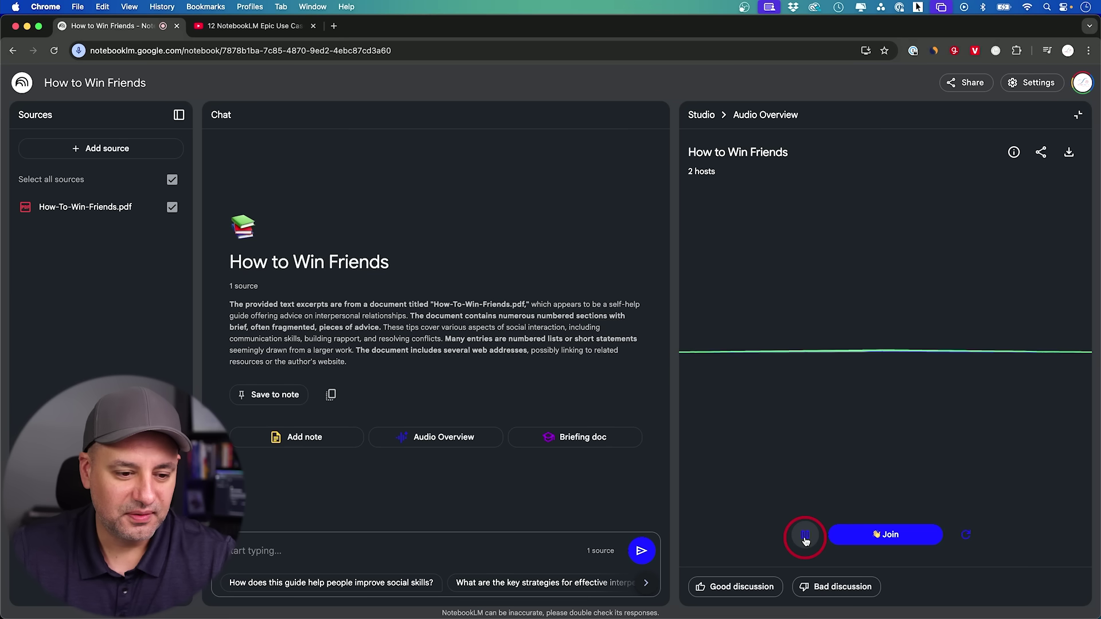
{"action": "left_click", "coordinate": [896, 538]}
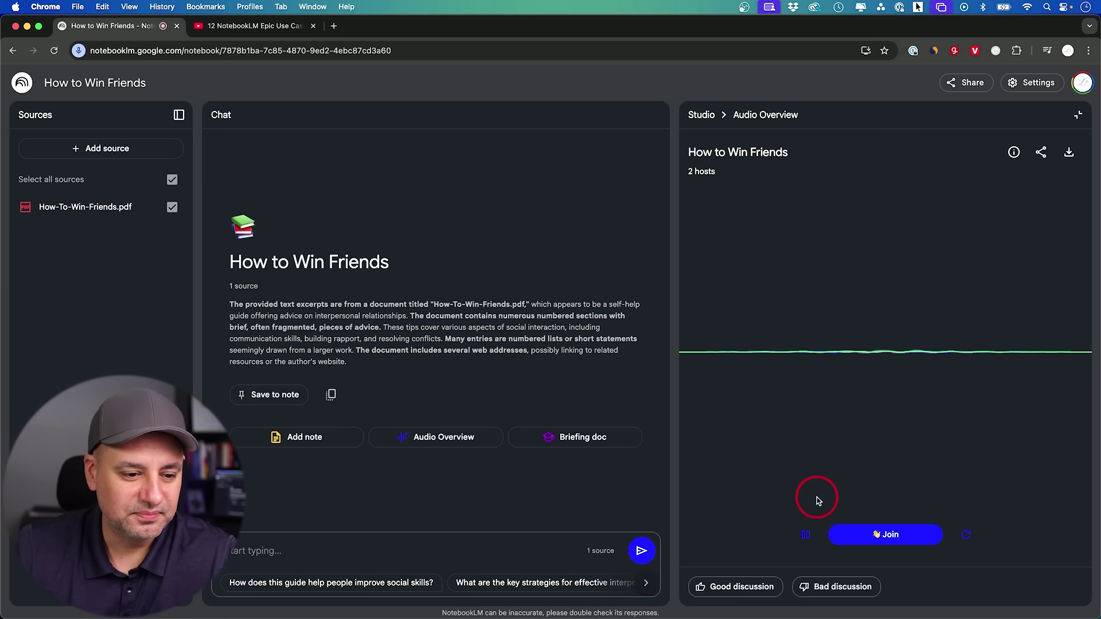
{"action": "mouse_move", "coordinate": [1014, 152]}
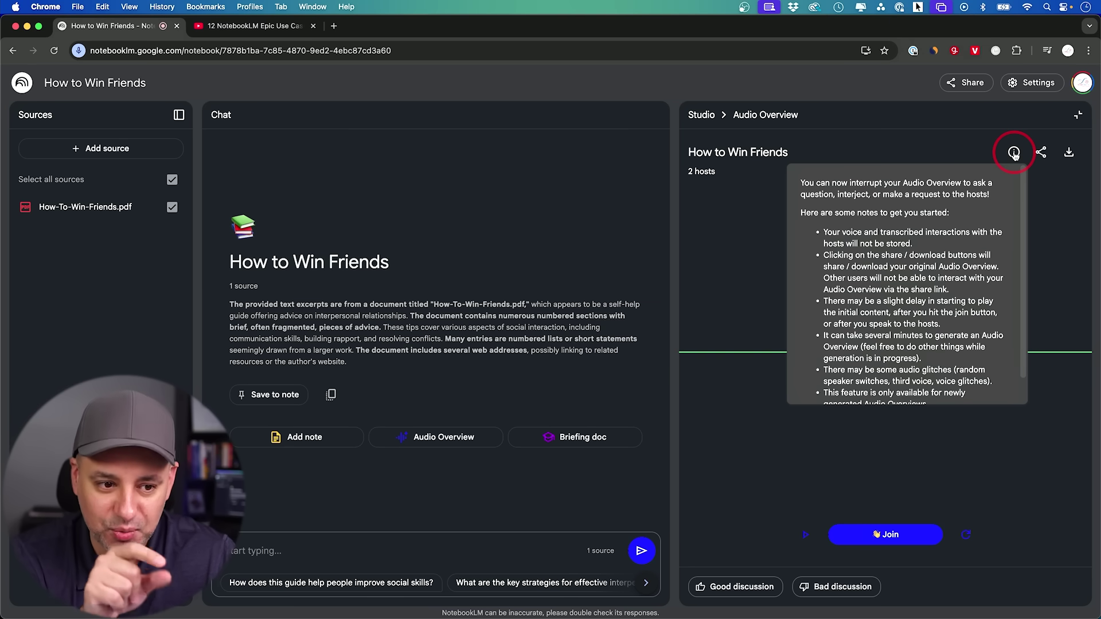
Scroll to the end of the notes on interrupting the hosts and dismiss them
{"action": "scroll", "coordinate": [909, 292], "scroll_direction": "down", "scroll_amount": 2}
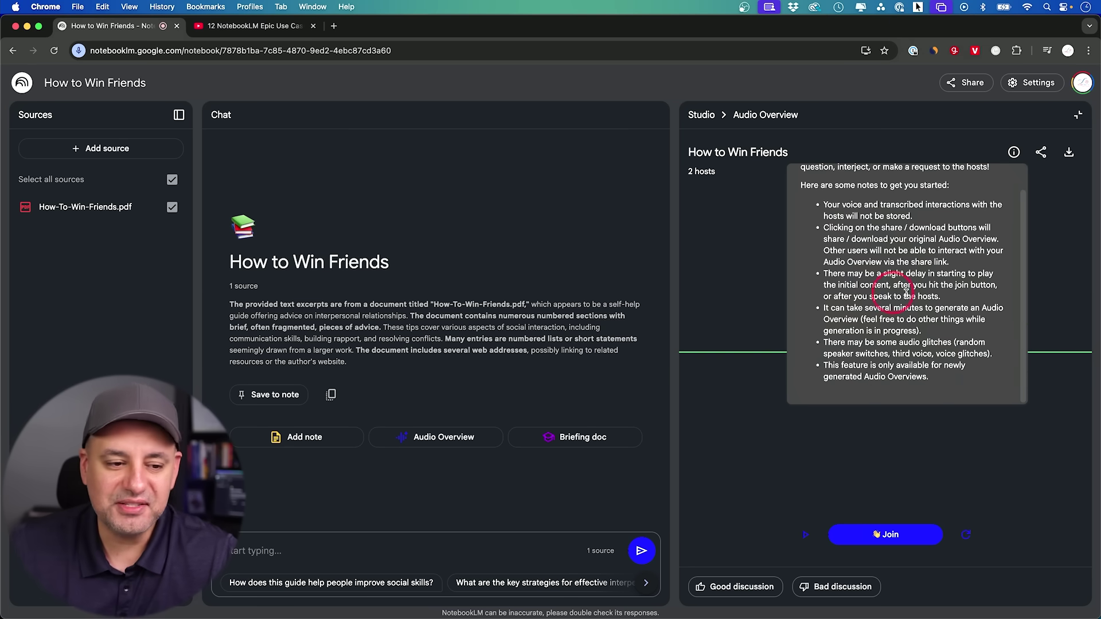
{"action": "left_click", "coordinate": [829, 462]}
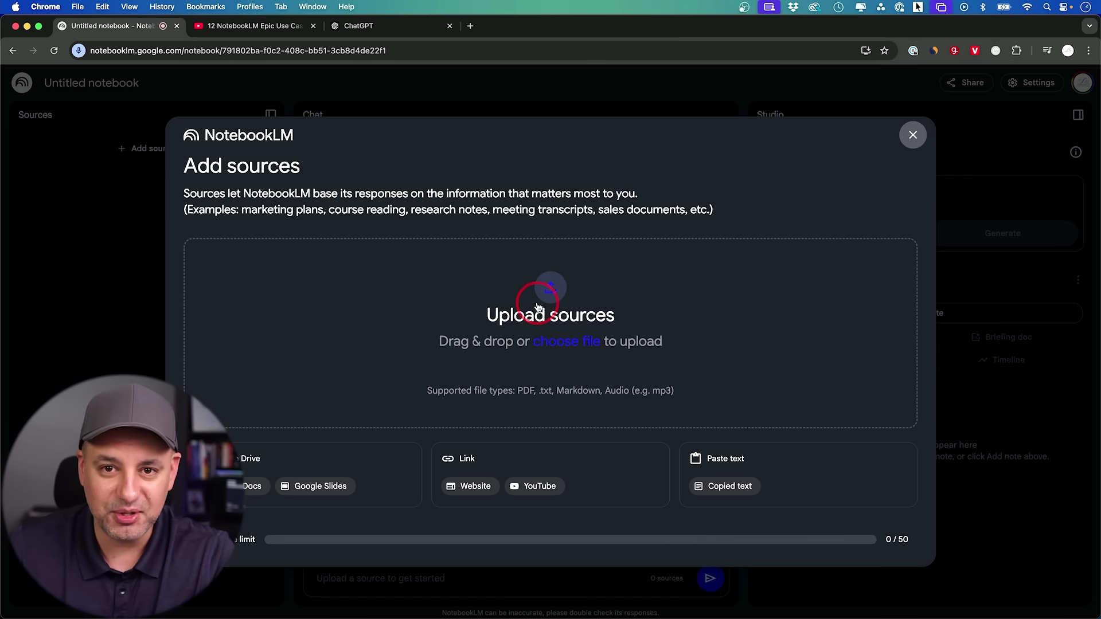
Paste the InnovateTech onboarding document as a Copied text source and review the pasted text
{"action": "left_click", "coordinate": [727, 487]}
{"action": "left_click", "coordinate": [327, 347]}
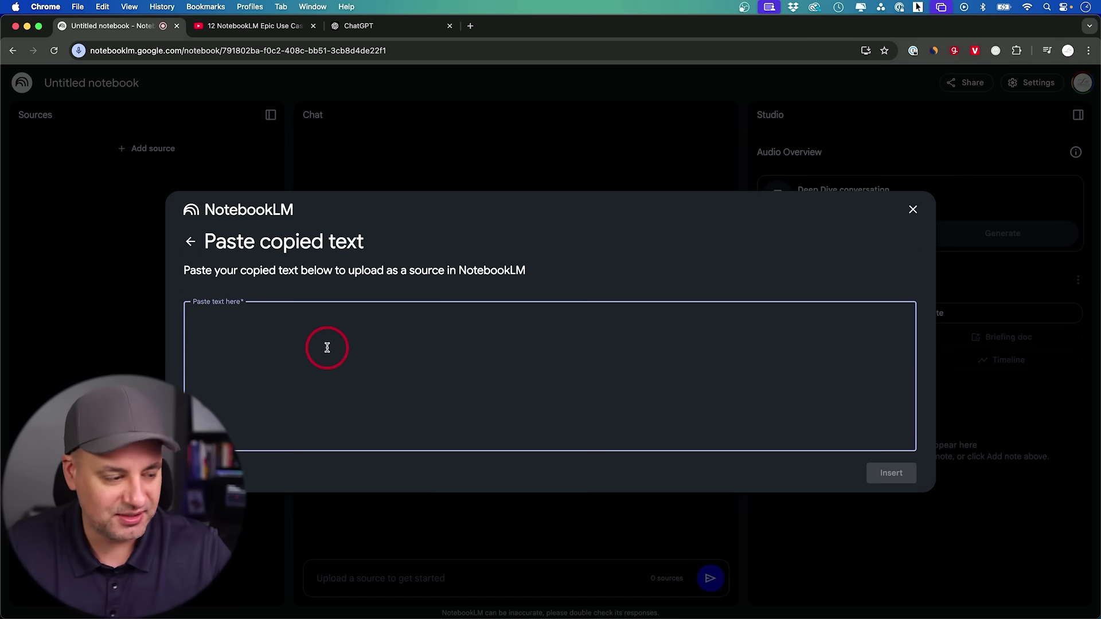
{"action": "key", "text": "super+v"}
{"action": "scroll", "coordinate": [327, 348], "scroll_direction": "up", "scroll_amount": 15}
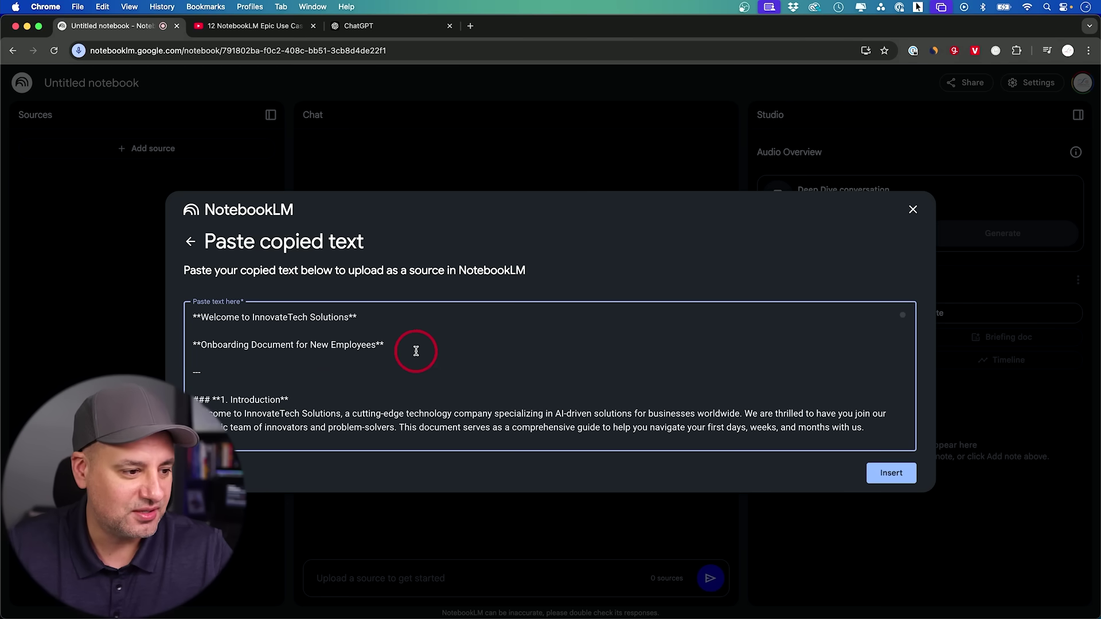
{"action": "scroll", "coordinate": [417, 352], "scroll_direction": "down", "scroll_amount": 2}
{"action": "scroll", "coordinate": [420, 354], "scroll_direction": "up", "scroll_amount": 2}
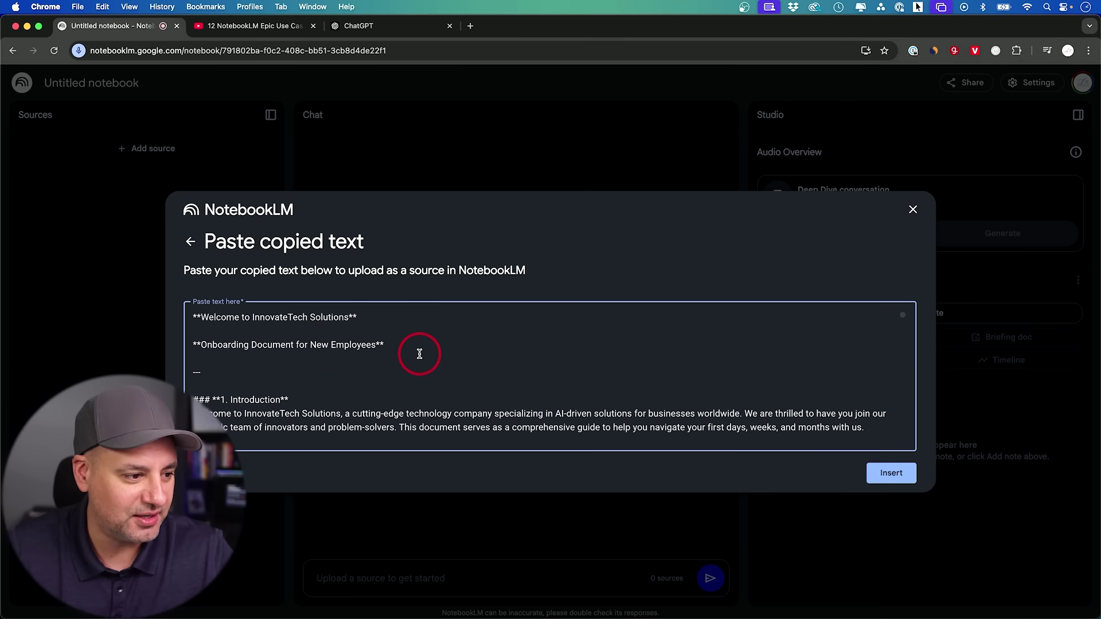
{"action": "scroll", "coordinate": [419, 354], "scroll_direction": "down", "scroll_amount": 1}
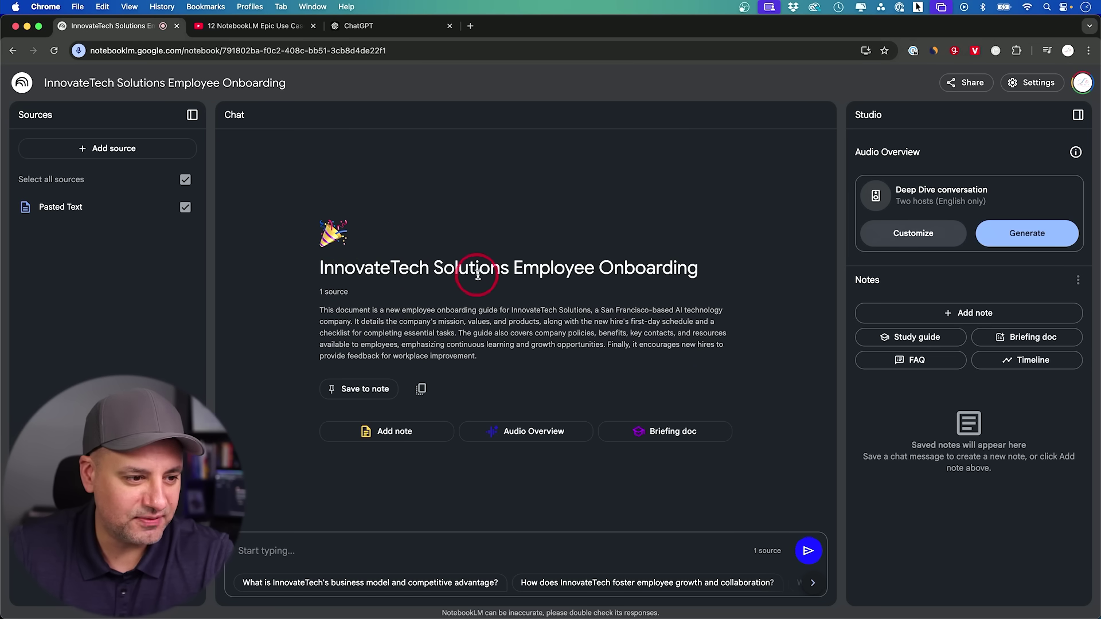
Generate the onboarding audio overview and play it in interactive mode, pausing and resuming once
{"action": "left_click", "coordinate": [1035, 234]}
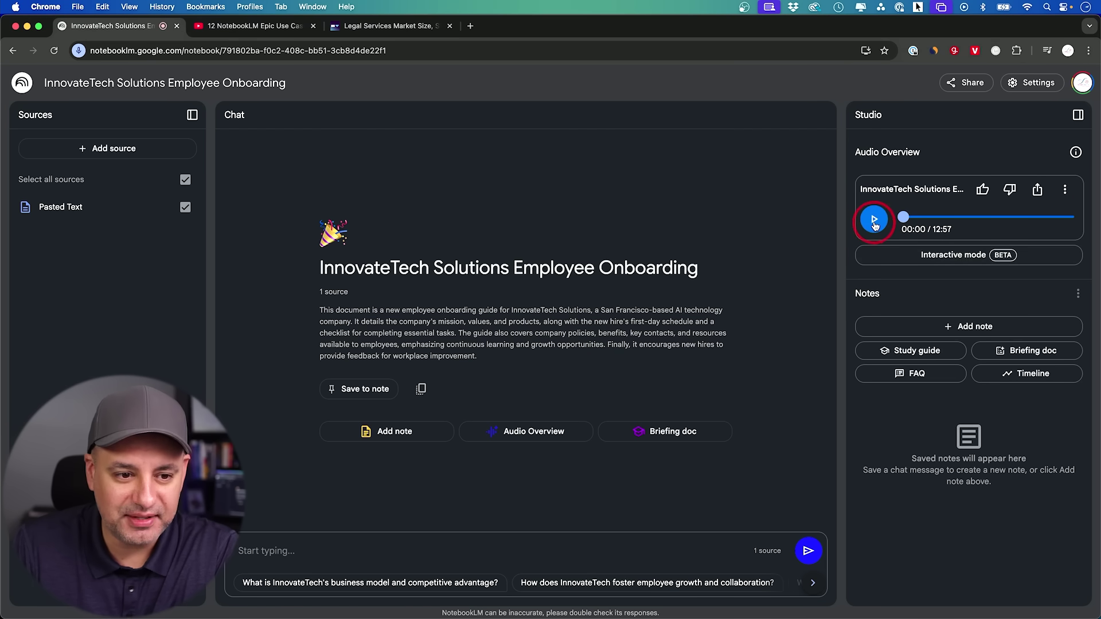
{"action": "left_click", "coordinate": [955, 252]}
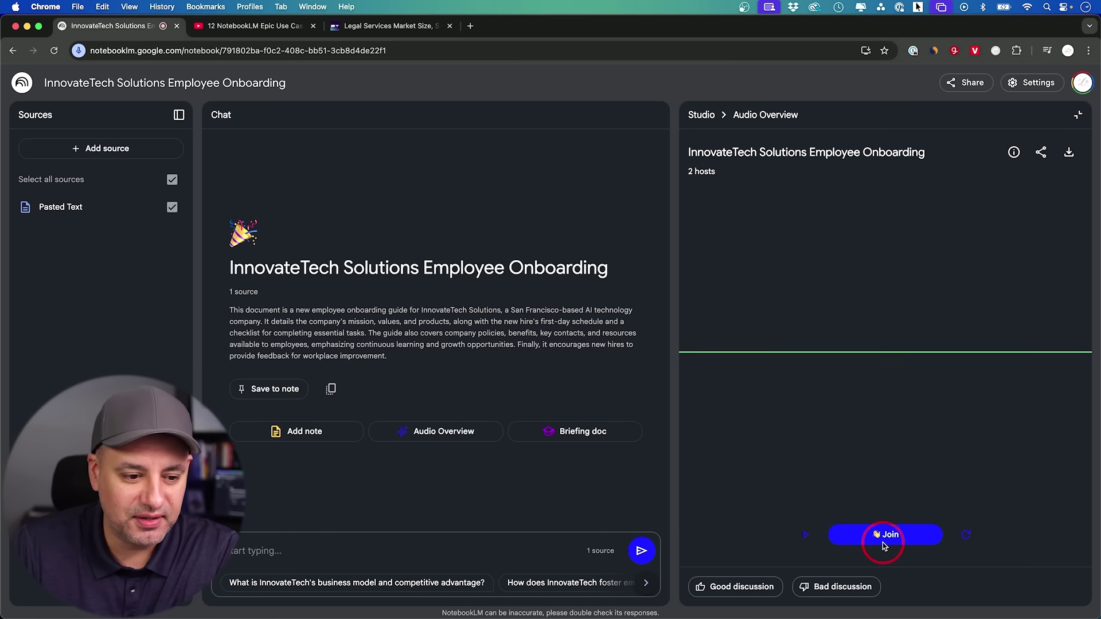
{"action": "left_click", "coordinate": [806, 535]}
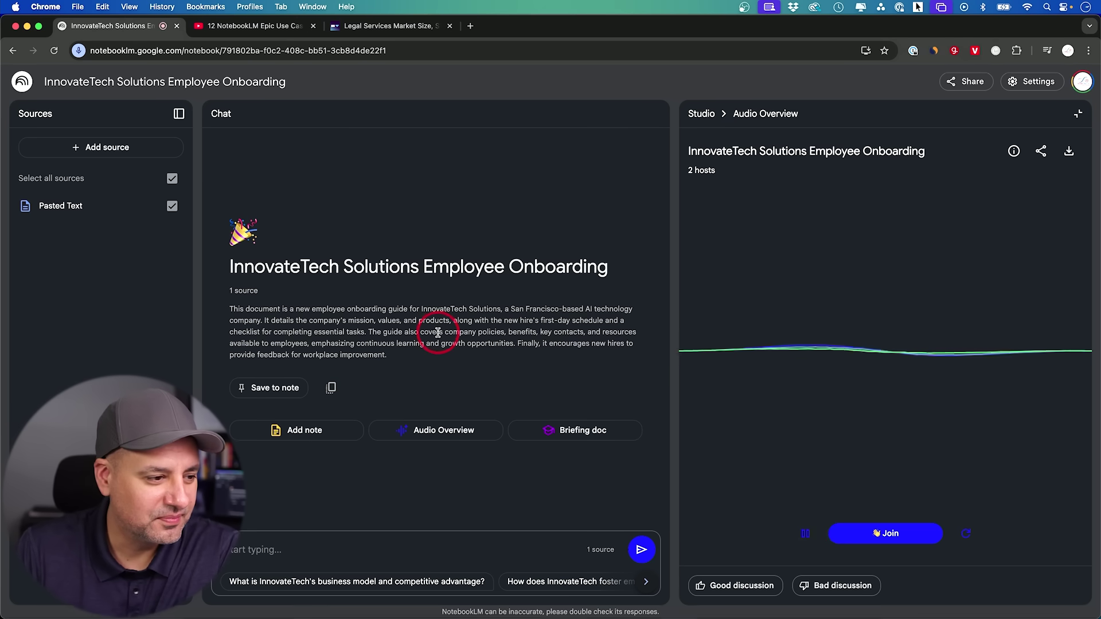
{"action": "left_click", "coordinate": [806, 535]}
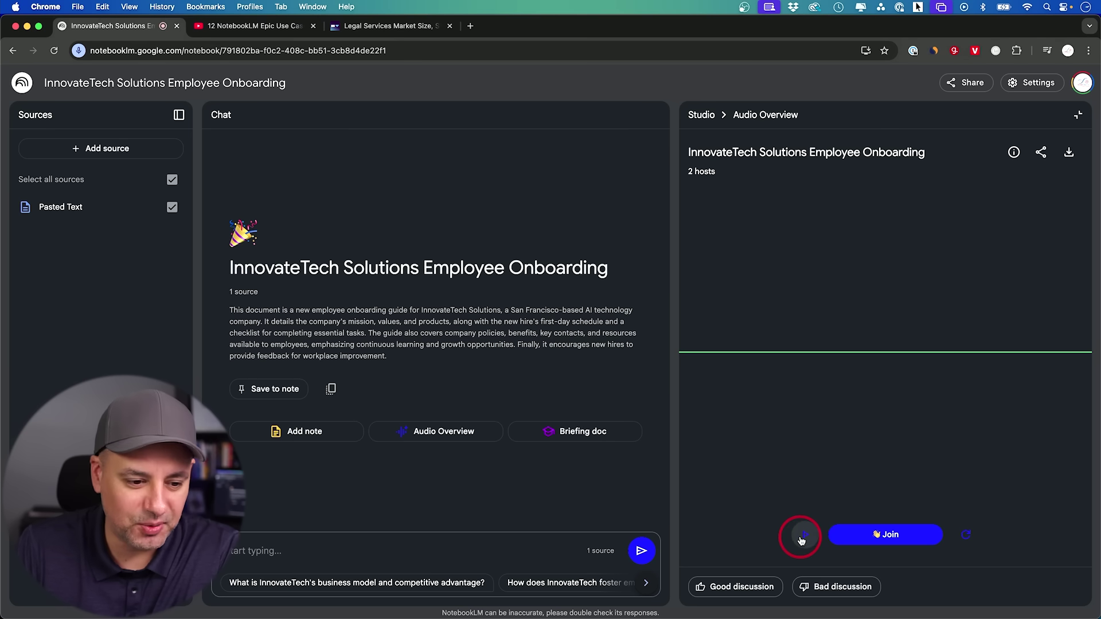
{"action": "left_click", "coordinate": [891, 535]}
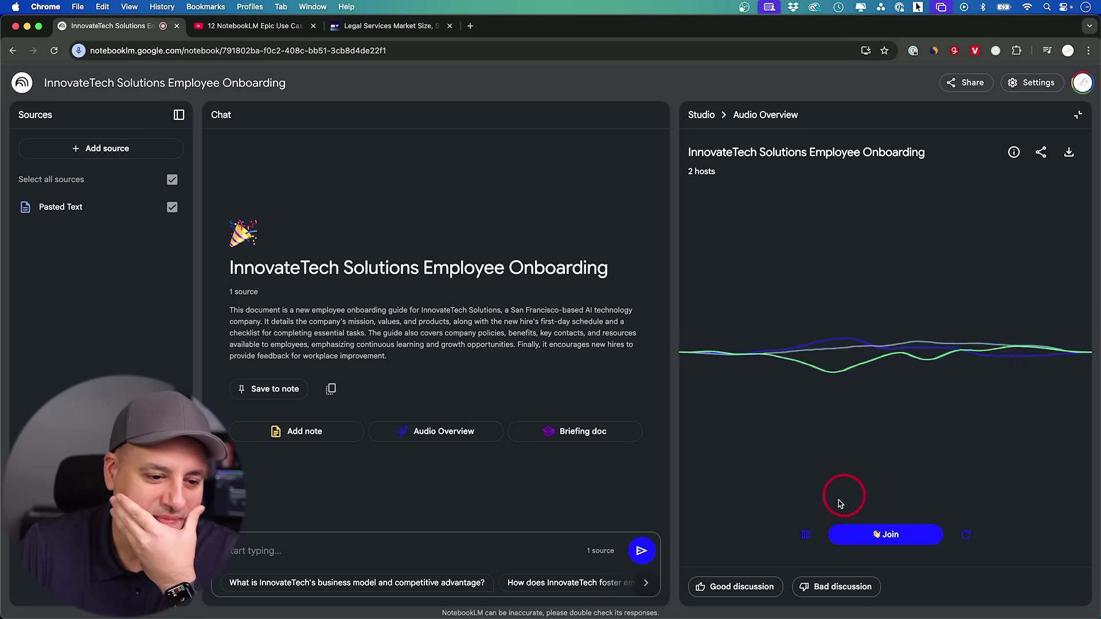
Pause the InnovateTech onboarding podcast
{"action": "left_click", "coordinate": [806, 536]}
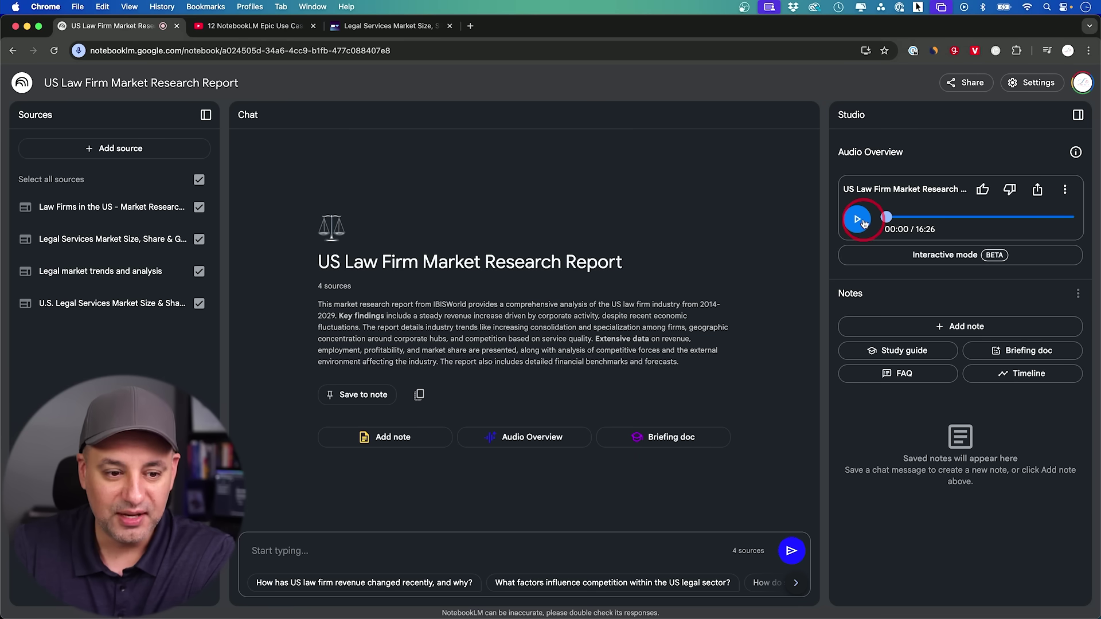
Play the law firm podcast in interactive mode, join the hosts to speak, then pause it
{"action": "left_click", "coordinate": [947, 253]}
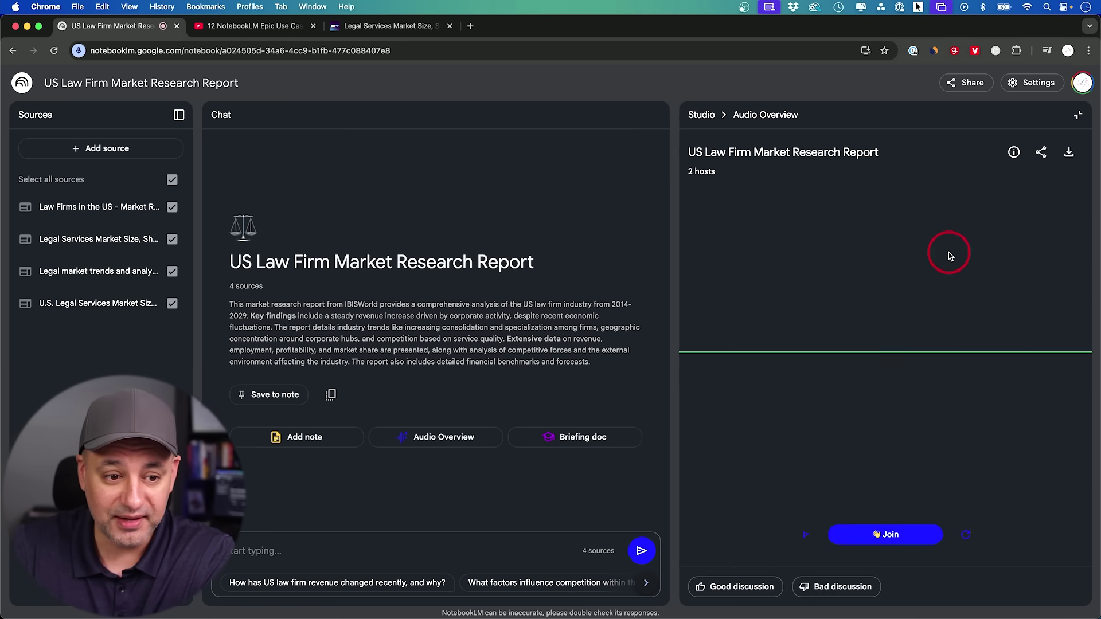
{"action": "left_click", "coordinate": [807, 537]}
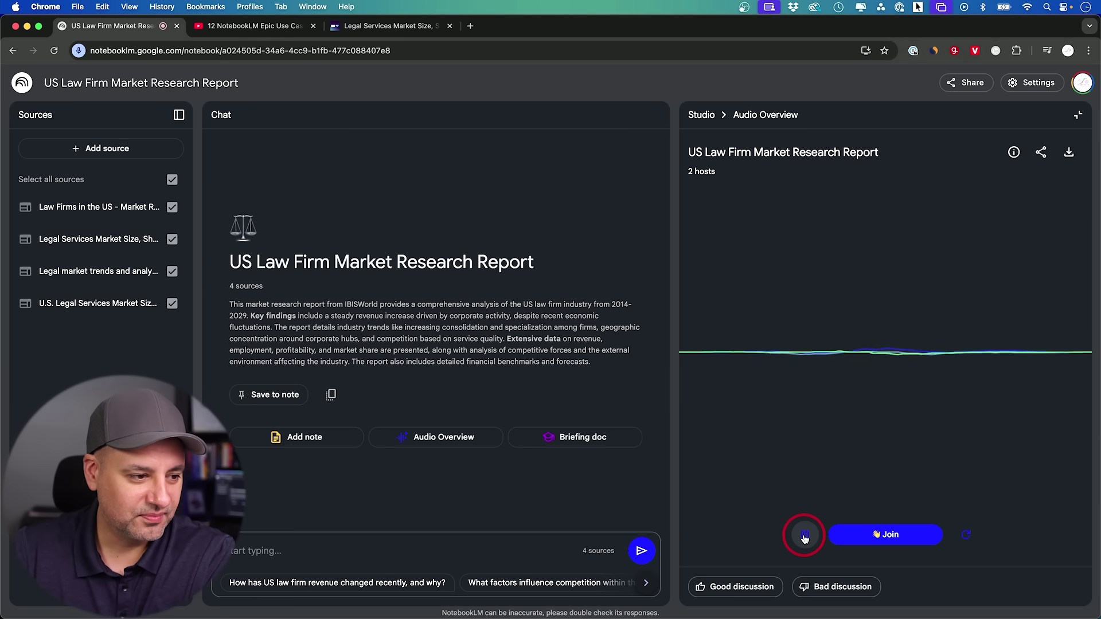
{"action": "left_click", "coordinate": [906, 536]}
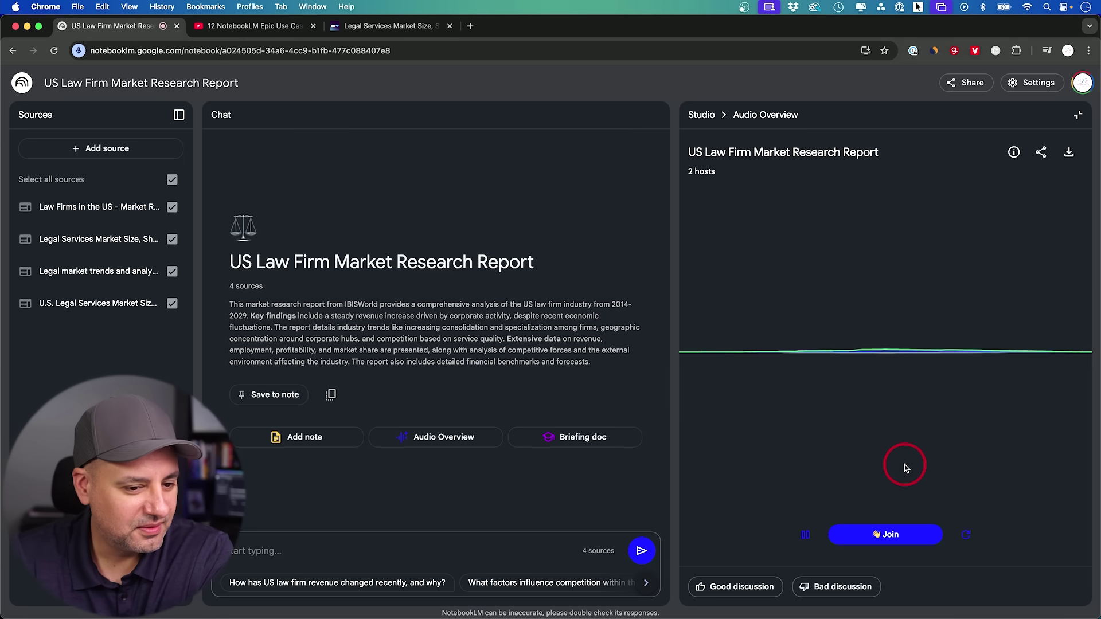
{"action": "left_click", "coordinate": [805, 534]}
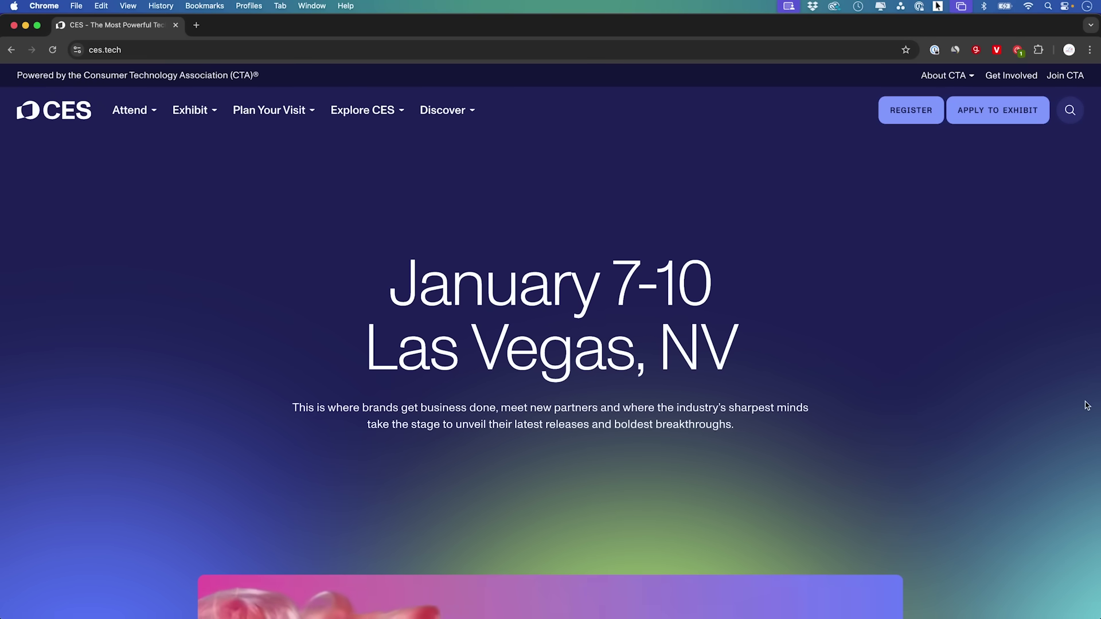
Scroll the ces.tech homepage past What's Happening at CES 2025 to Featured Speakers
{"action": "scroll", "coordinate": [1086, 405], "scroll_direction": "down", "scroll_amount": 5}
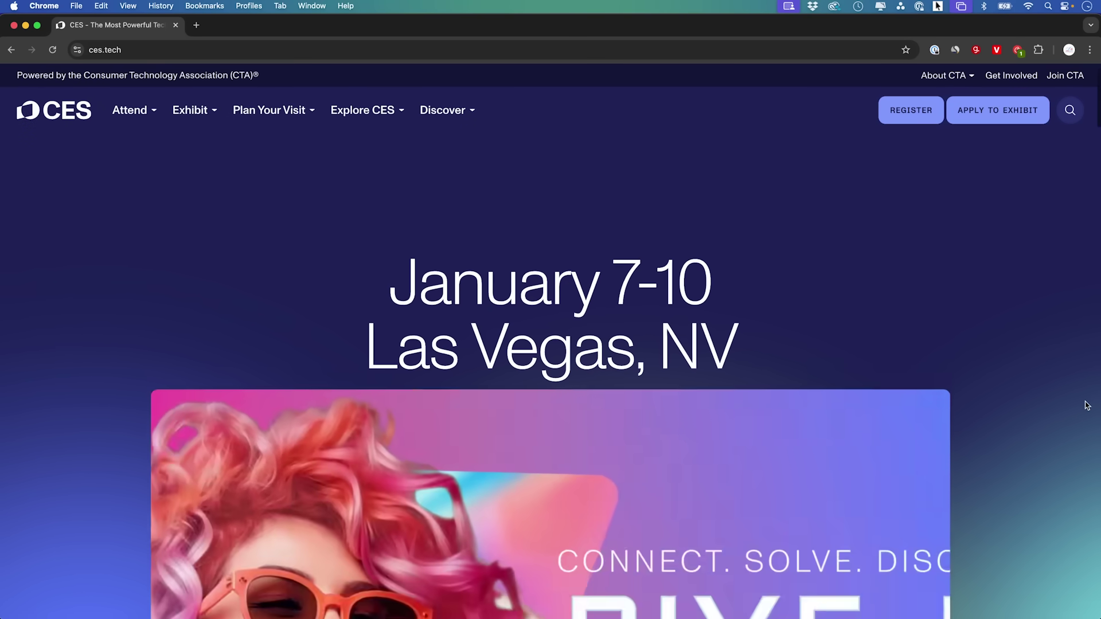
{"action": "scroll", "coordinate": [1087, 405], "scroll_direction": "down", "scroll_amount": 10}
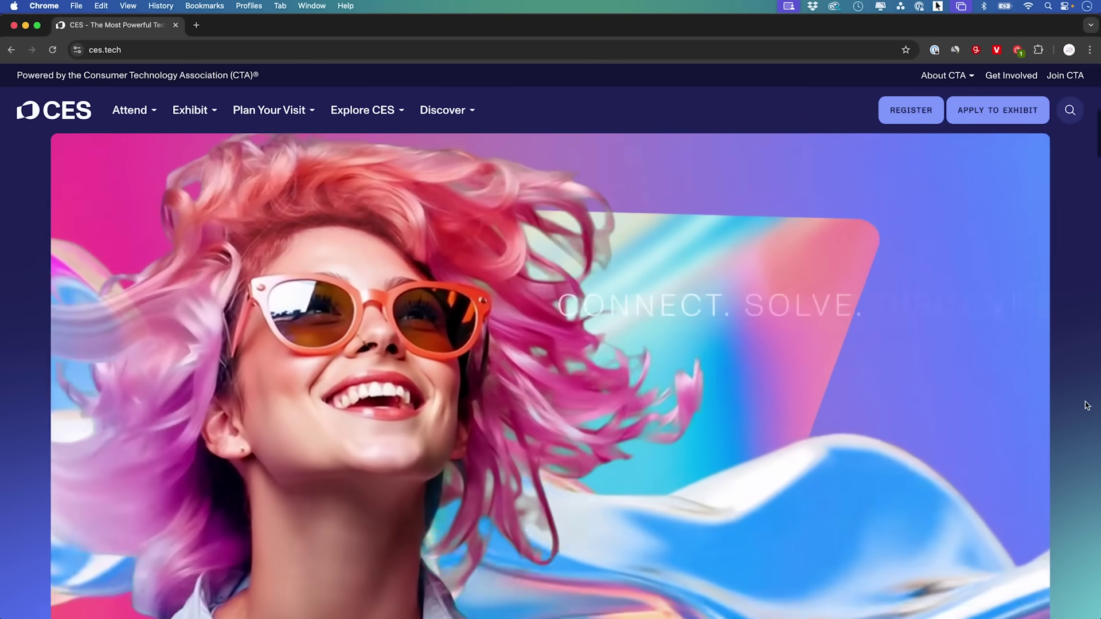
{"action": "scroll", "coordinate": [1087, 406], "scroll_direction": "down", "scroll_amount": 6}
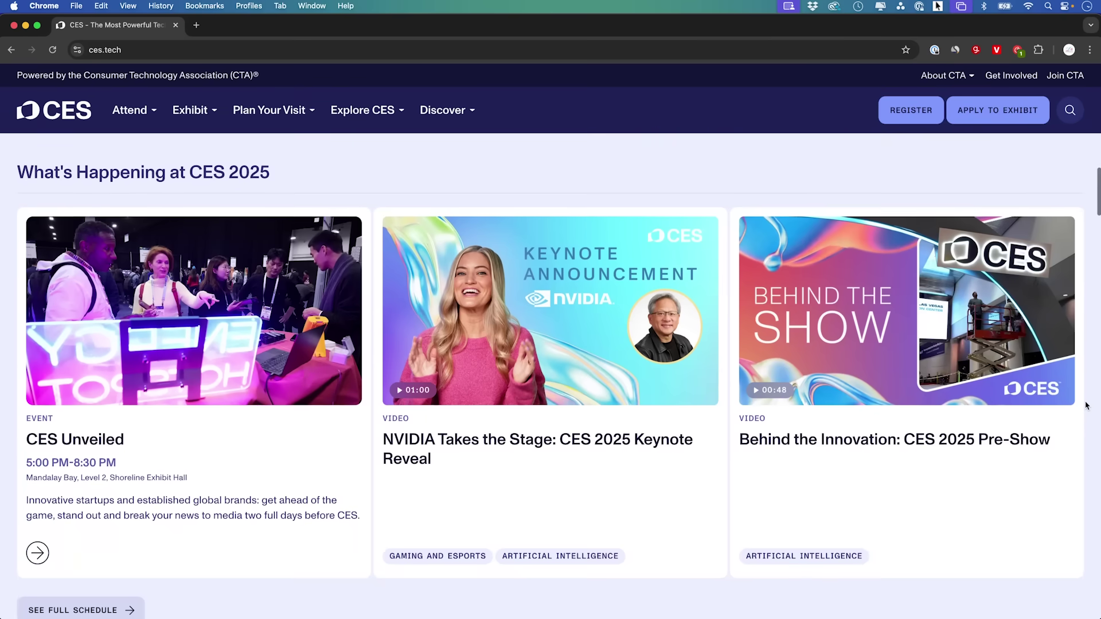